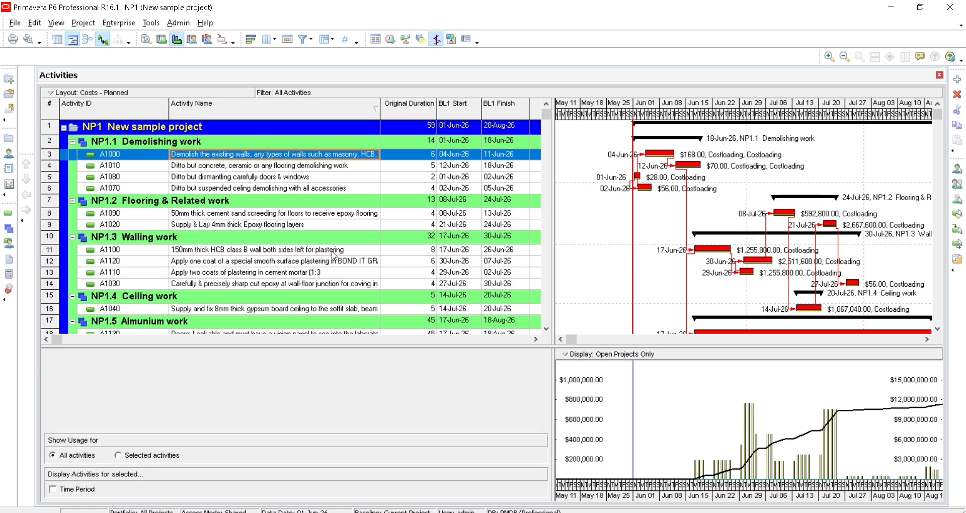
Look through the activities of the New sample project schedule across its WBS groups
scroll(362, 277, "down", 3)
scroll(392, 297, "up", 3)
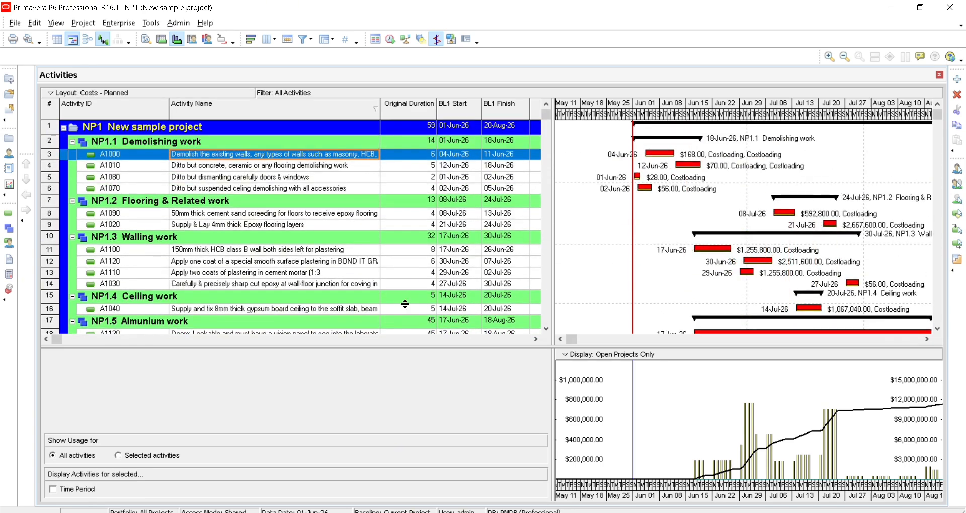
scroll(432, 292, "down", 3)
scroll(431, 291, "up", 3)
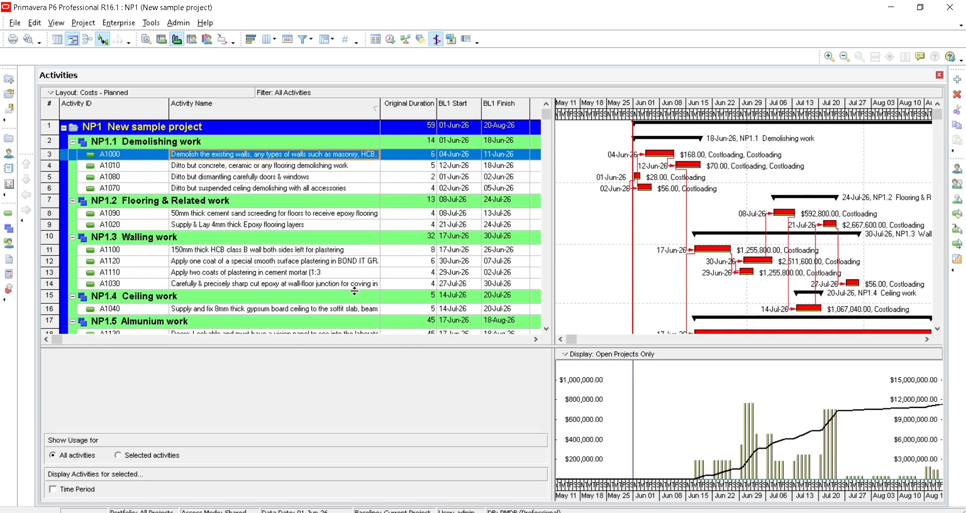
scroll(308, 227, "down", 1)
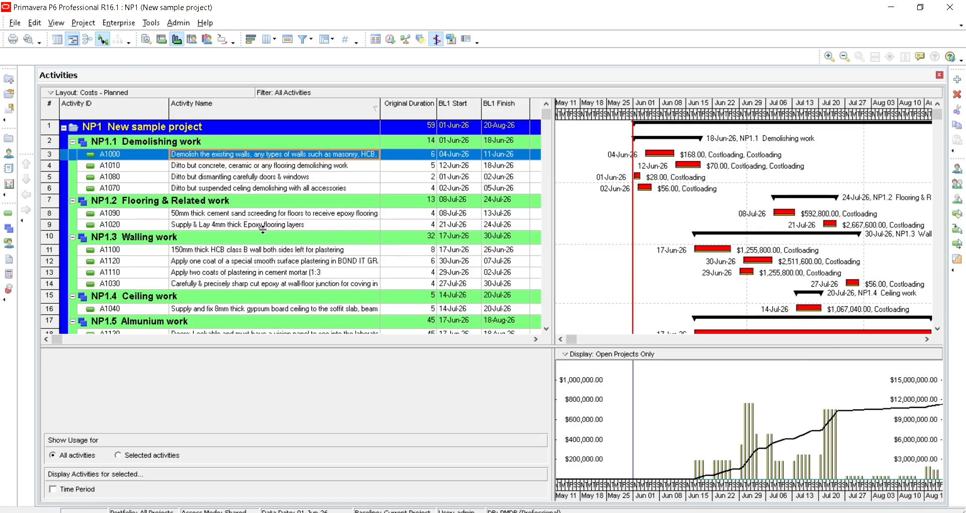
scroll(262, 230, "down", 2)
scroll(263, 236, "up", 2)
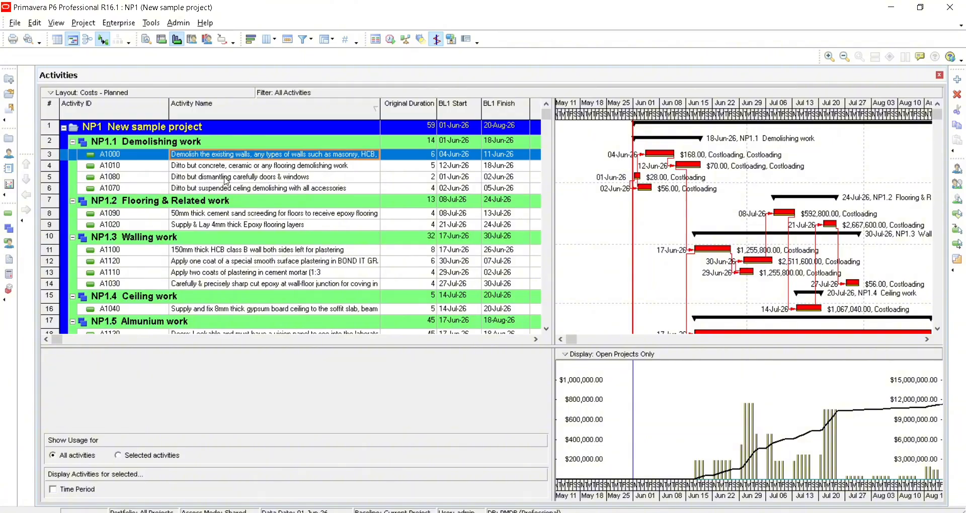
scroll(233, 196, "down", 2)
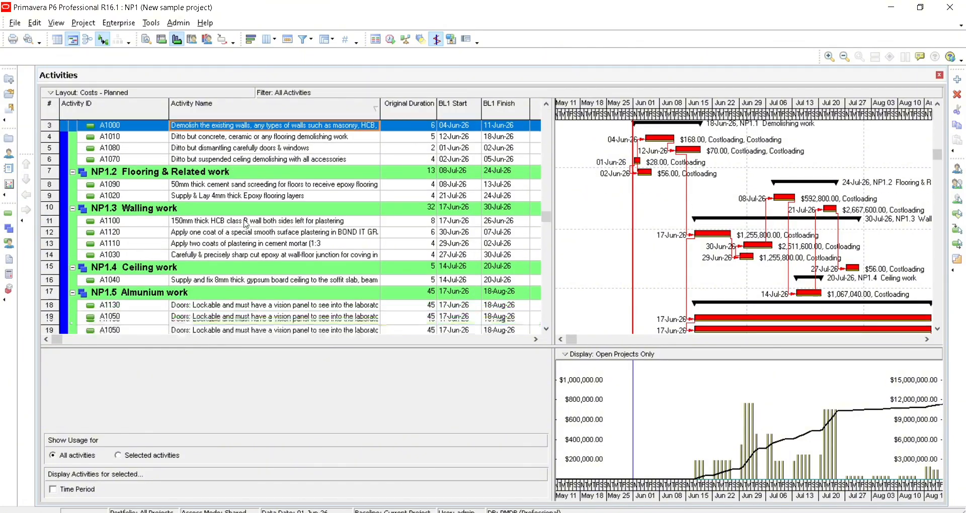
scroll(307, 267, "up", 2)
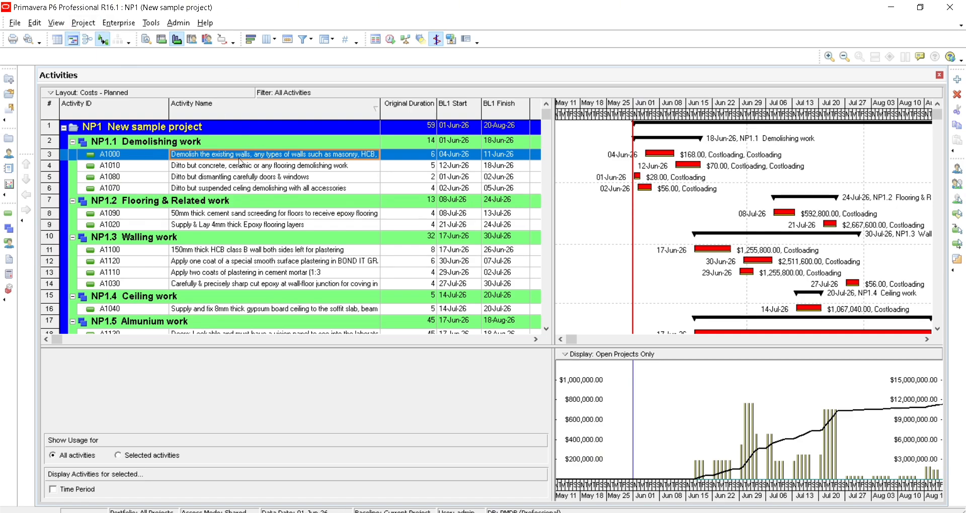
Start assigning resources to activity A1000 and filter the available resources to All Resources
right_click(238, 160)
left_click(302, 166)
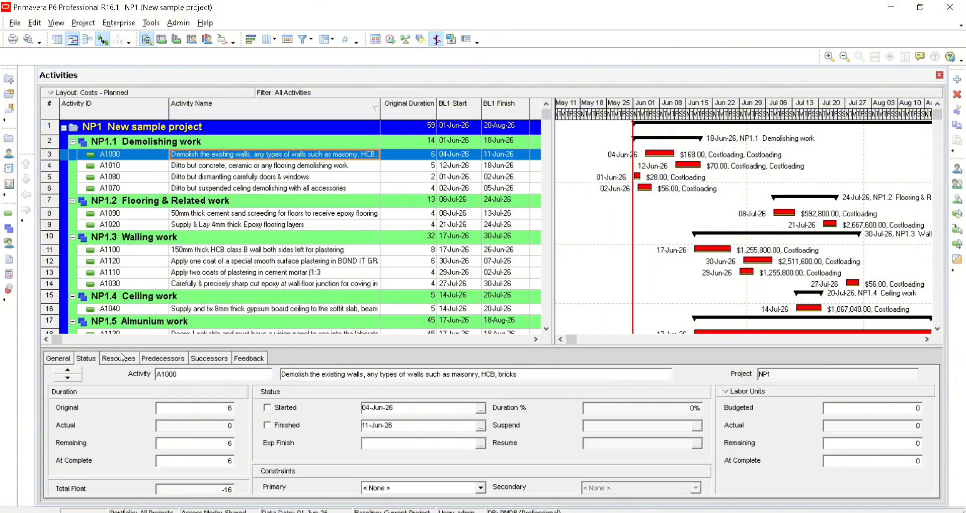
left_click(123, 358)
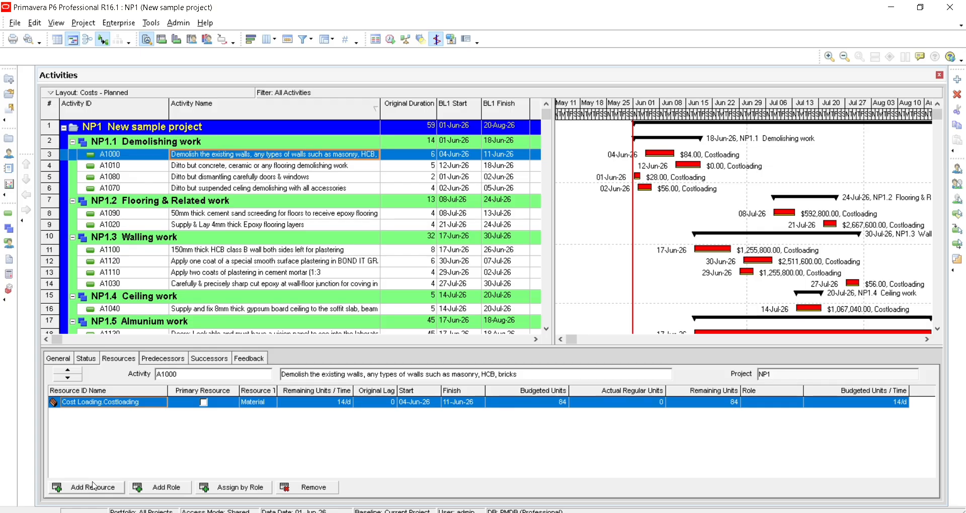
left_click(89, 490)
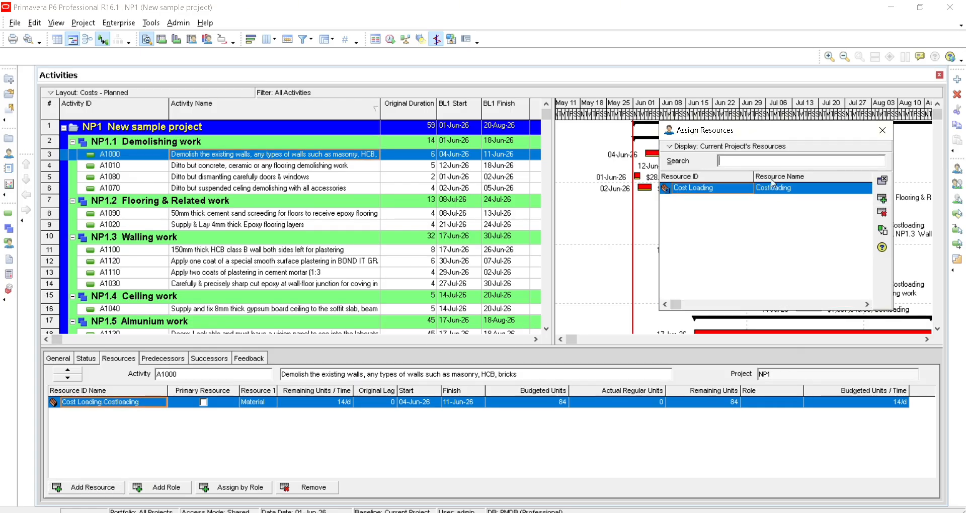
left_click(718, 148)
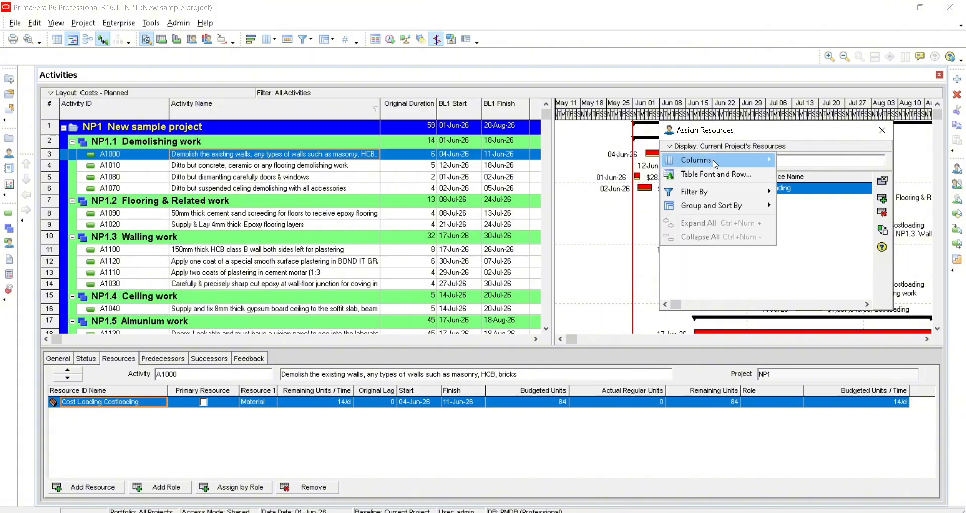
mouse_move(728, 197)
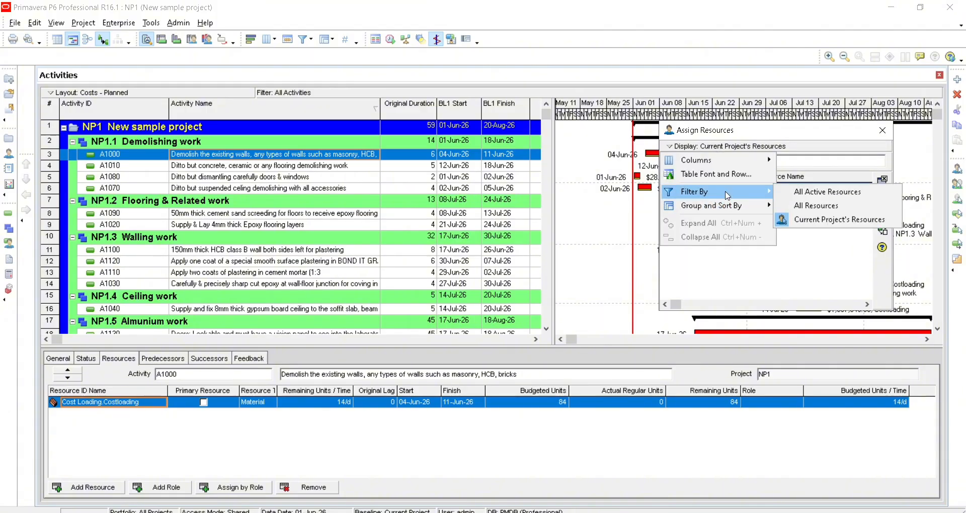
left_click(820, 206)
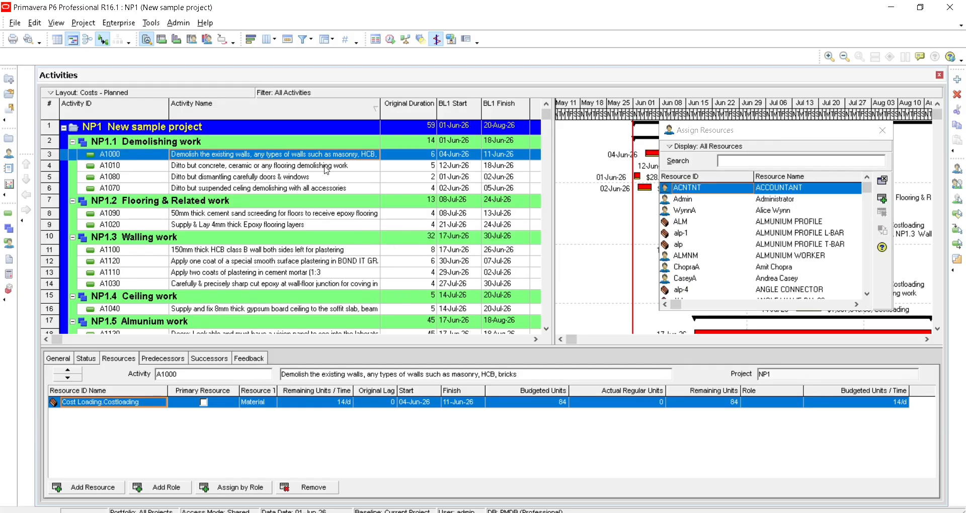
Assign the CHISLER labor resource to activity A1000
left_click(868, 192)
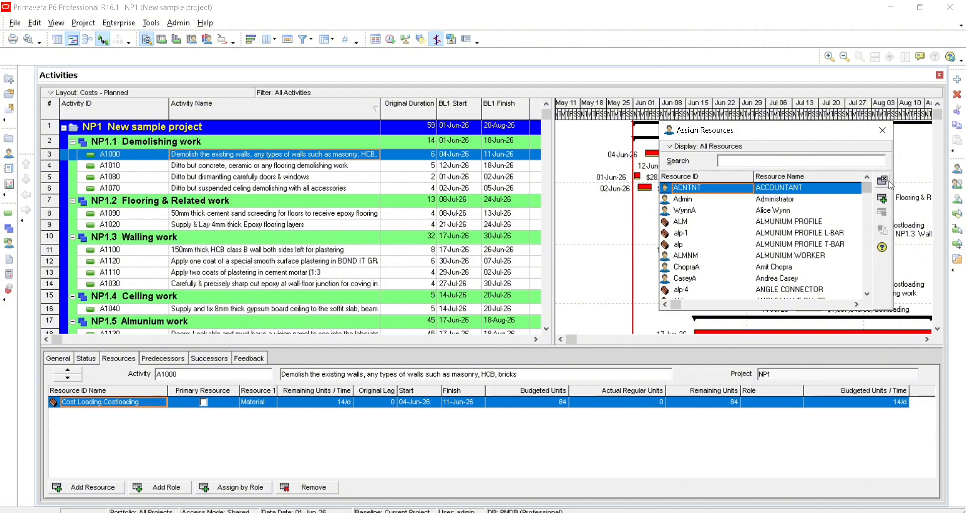
mouse_move(867, 191)
left_mouse_down()
mouse_move(867, 232)
mouse_move(867, 202)
left_mouse_up()
left_click(779, 202)
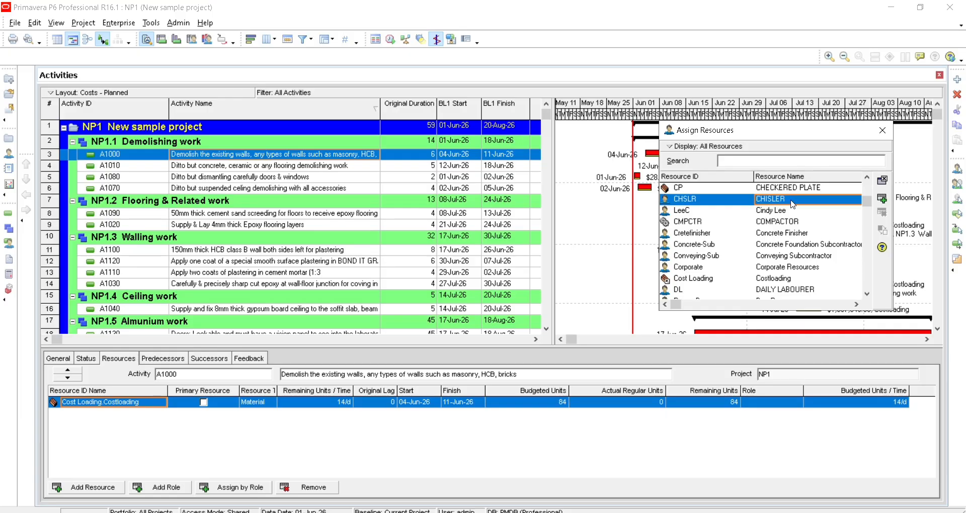
double_click(789, 203)
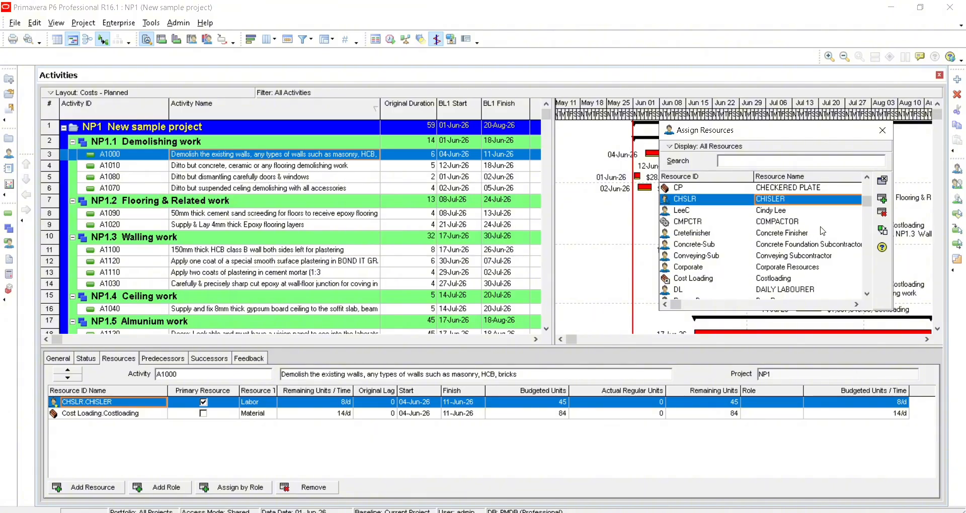
Search the resources for "dl" and assign DAILY LABOURER to activity A1000
scroll(818, 241, "down", 1)
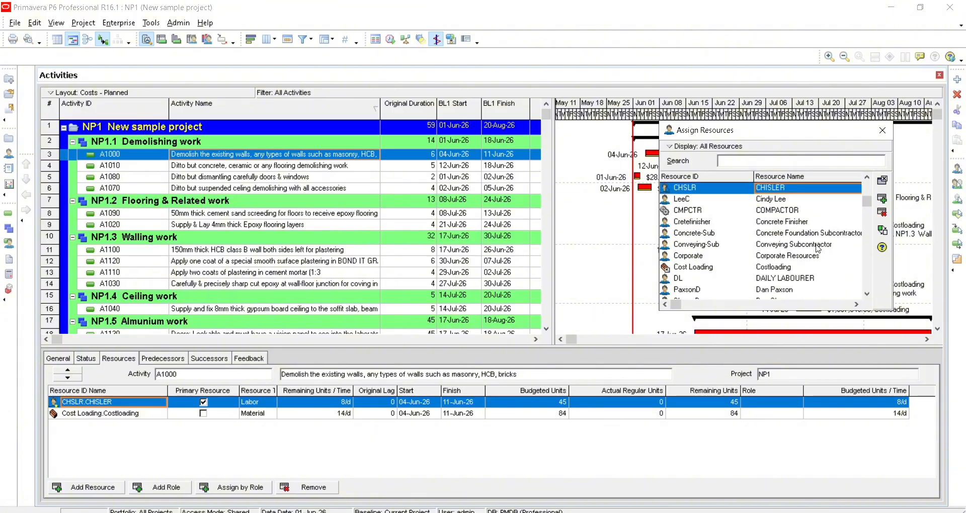
left_click(790, 164)
type("dl")
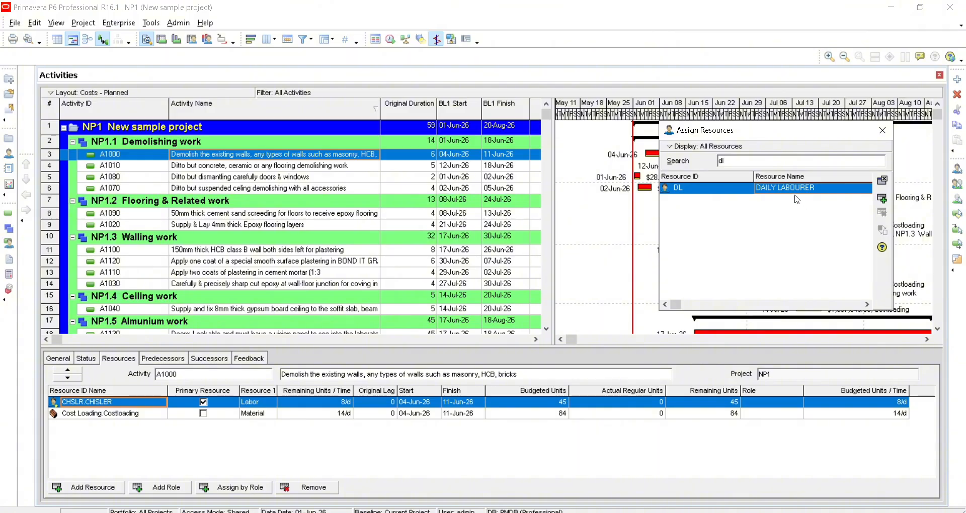
double_click(795, 188)
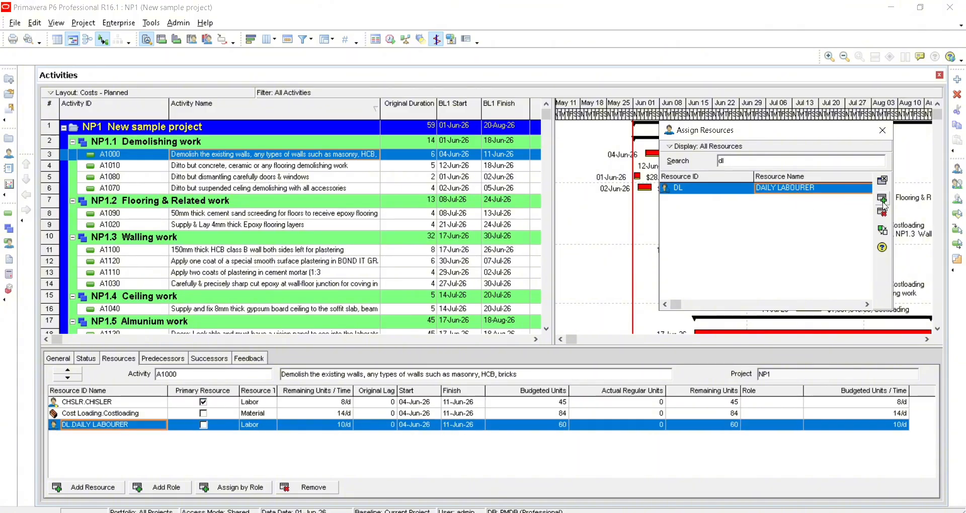
Search the resources for "site" and assign SITE ENGINEER to activity A1000
key("BackSpace")
key("BackSpace")
type("site")
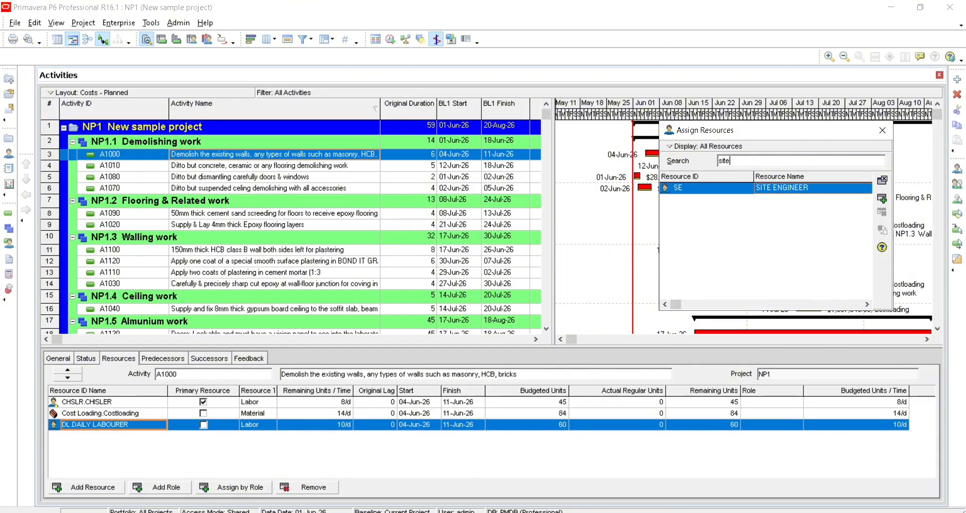
double_click(814, 191)
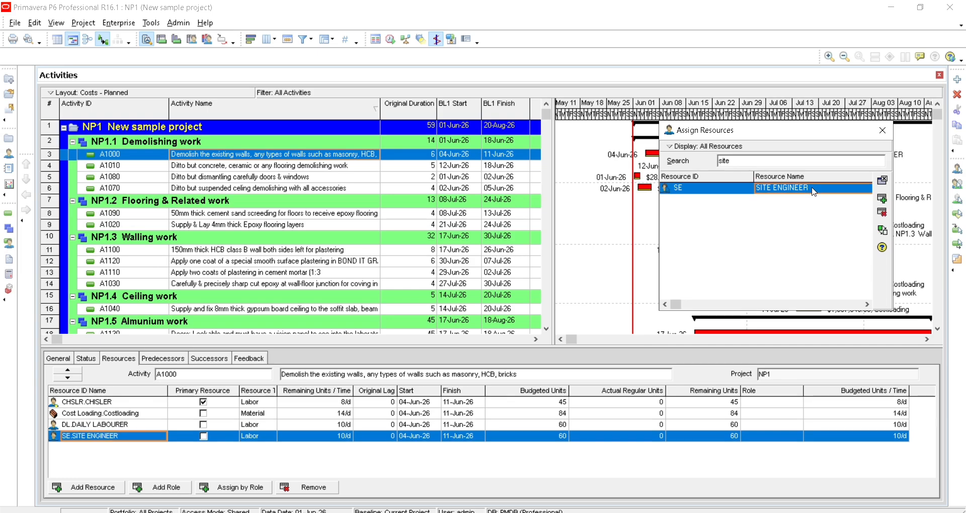
Search the resources for "form" and assign FORMAN to activity A1000
left_click(743, 162)
key("BackSpace")
key("BackSpace")
key("BackSpace")
key("BackSpace")
type("f")
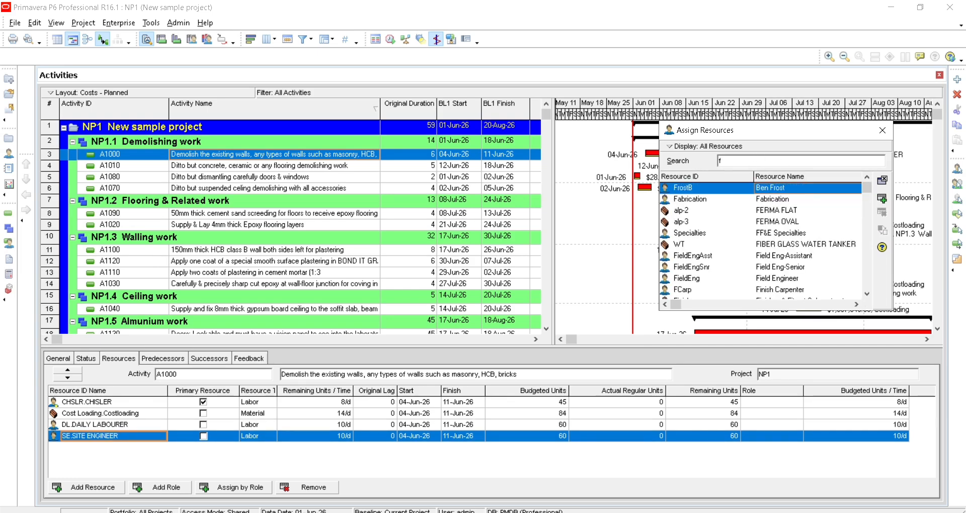
type("orm")
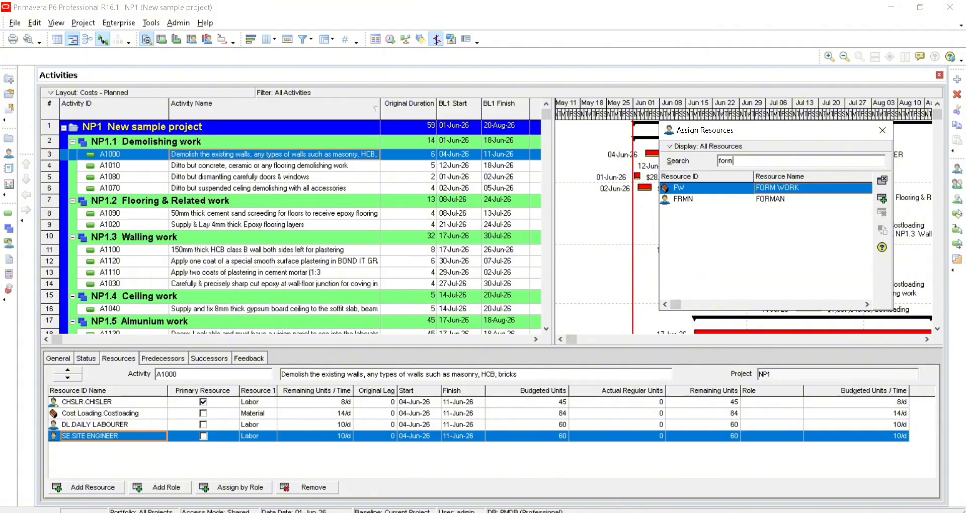
double_click(806, 202)
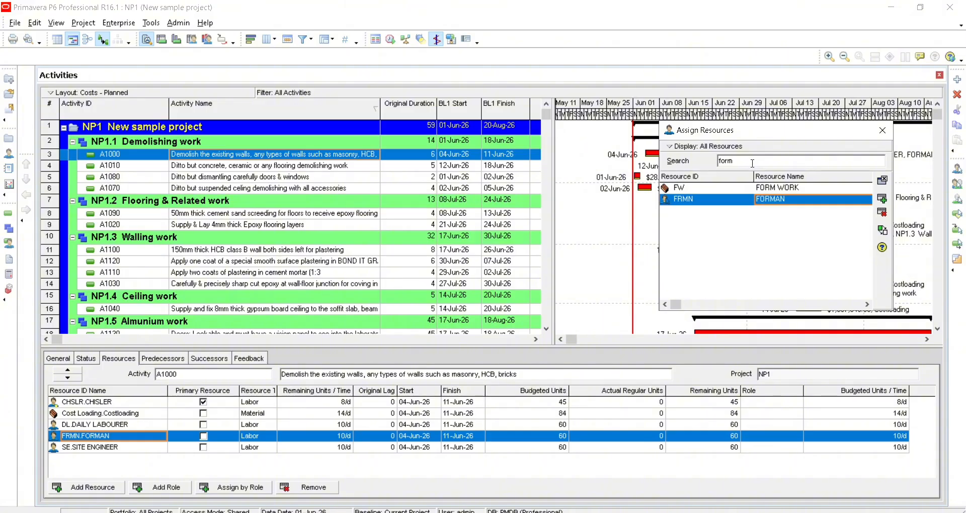
Search the resources for "dump", assign DUMPTRUCK to activity A1000 and close the resource assignment dialog
left_click_drag(749, 163, 707, 168)
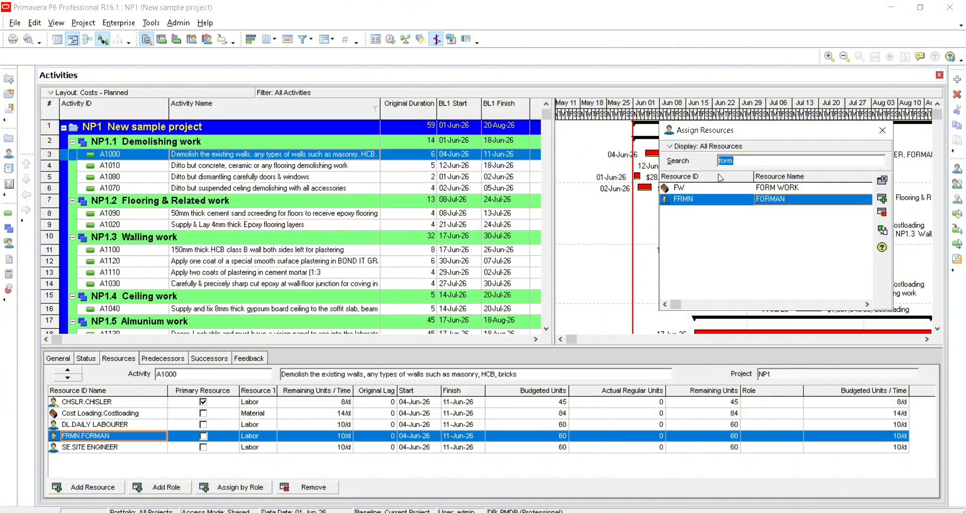
type("dump")
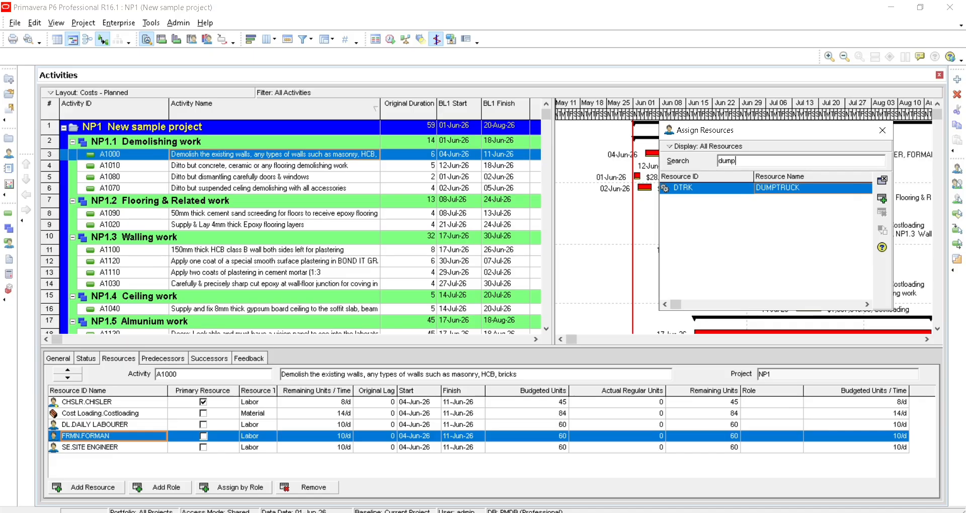
double_click(796, 189)
double_click(748, 162)
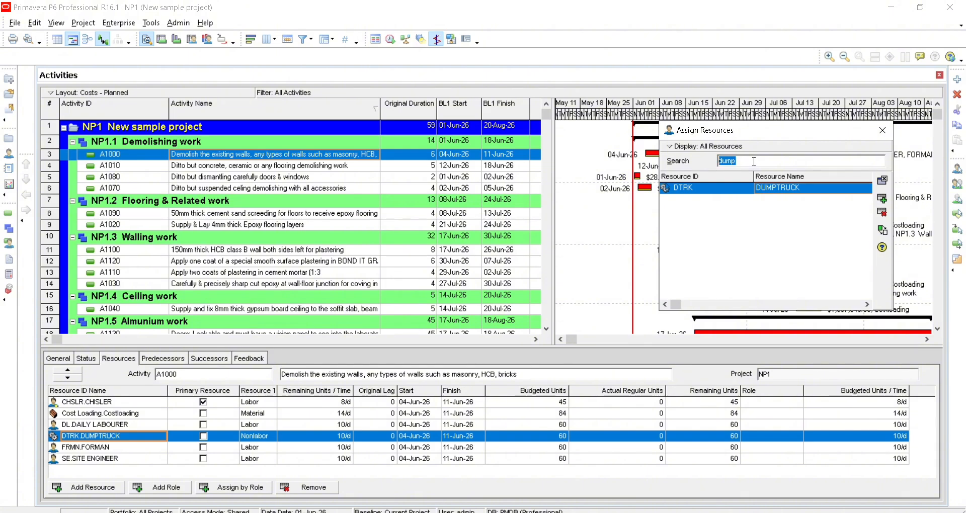
left_click(883, 132)
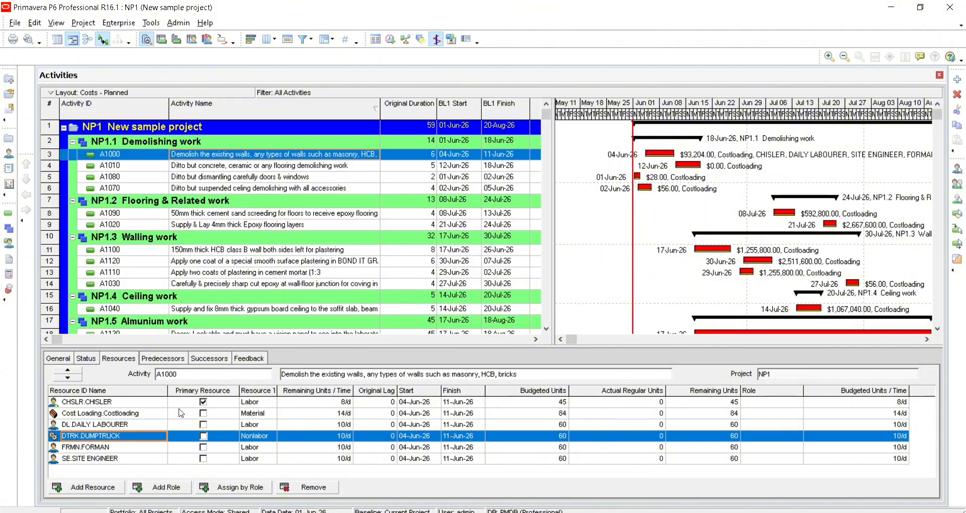
Open the enterprise resources list and go to its beginning
left_click(83, 23)
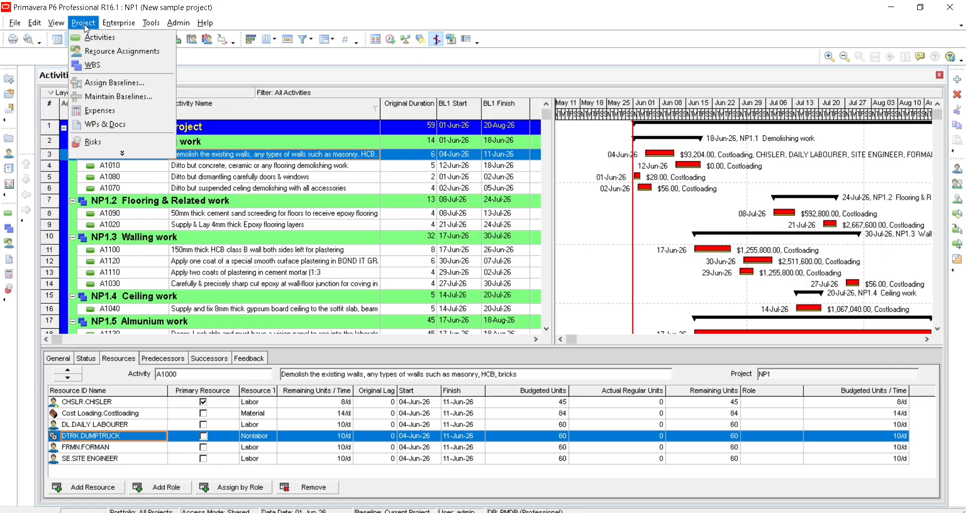
mouse_move(119, 25)
left_click(143, 83)
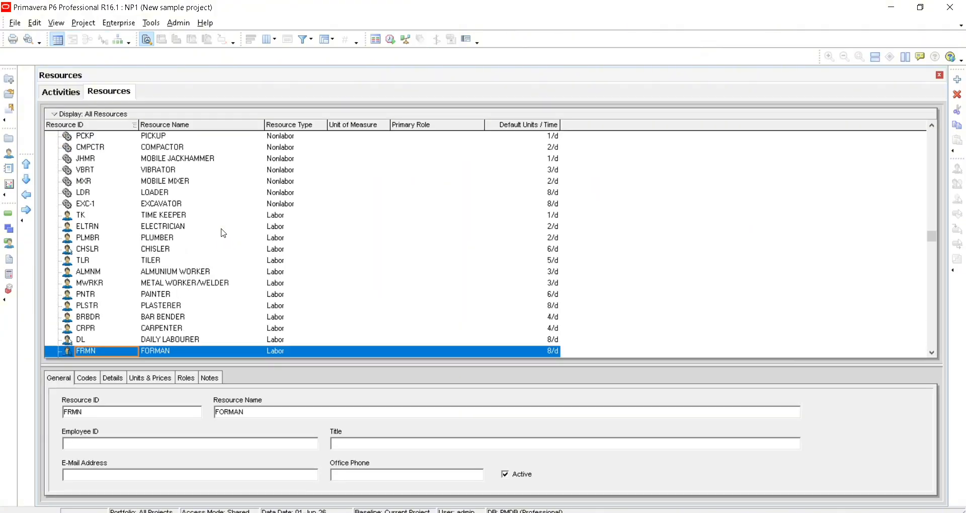
scroll(211, 322, "up", 2)
scroll(211, 322, "up", 9)
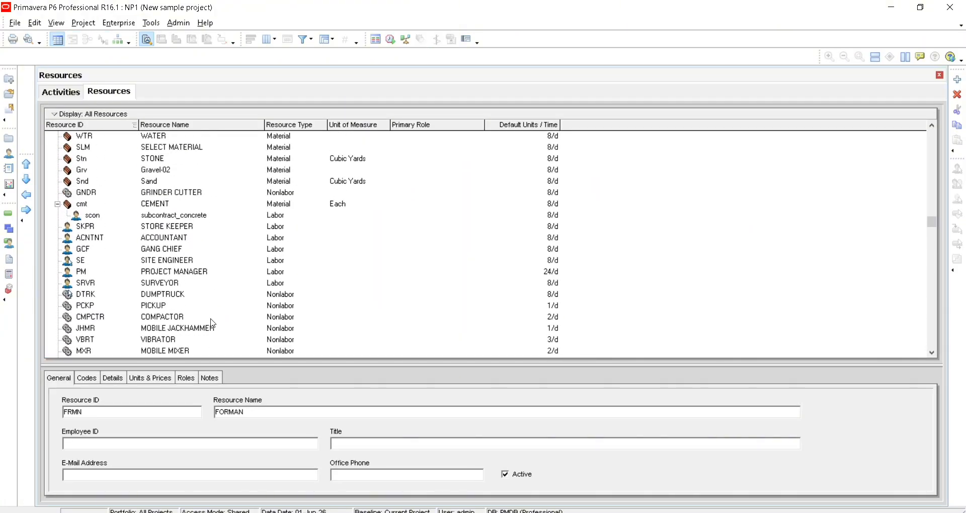
left_click_drag(931, 210, 932, 135)
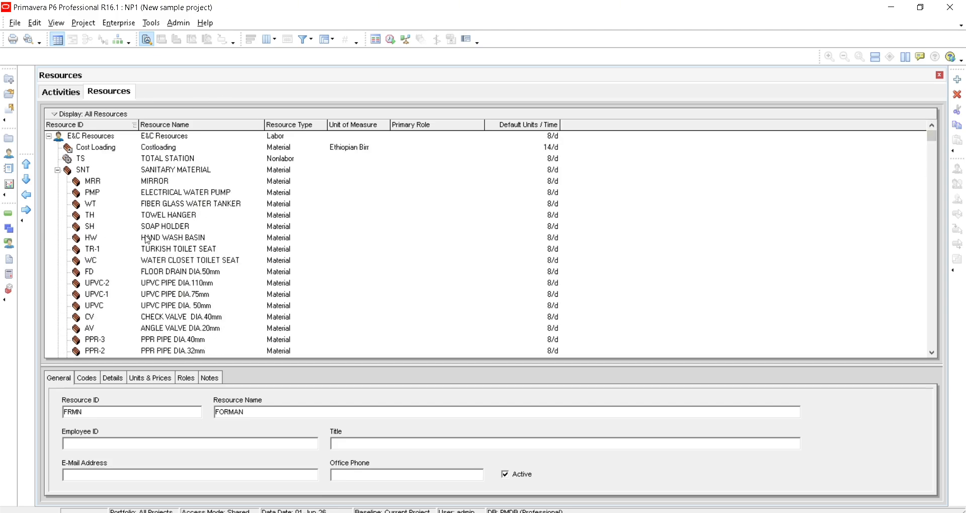
Set the CHISLER labor resource's currency to Birr and its calendar to New proj cal
scroll(169, 284, "down", 1)
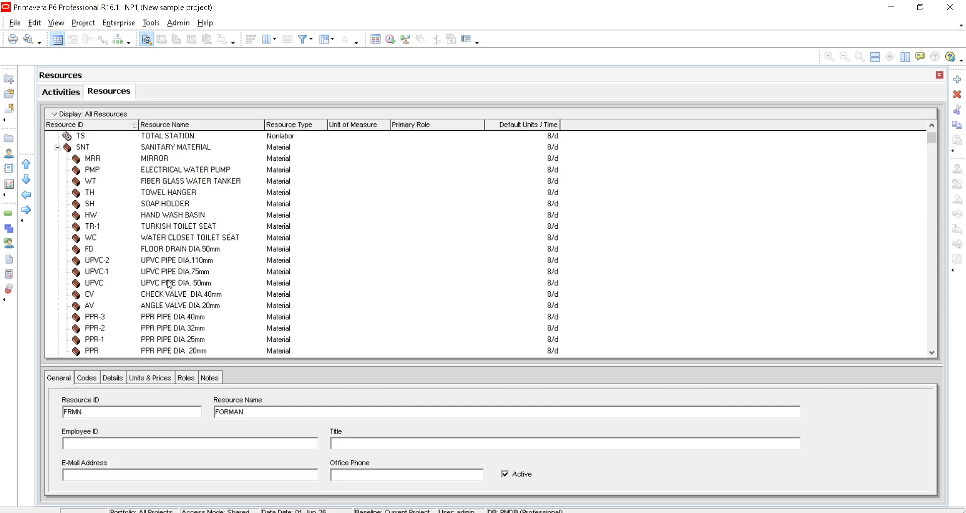
scroll(169, 284, "up", 1)
scroll(176, 281, "down", 4)
scroll(179, 280, "down", 10)
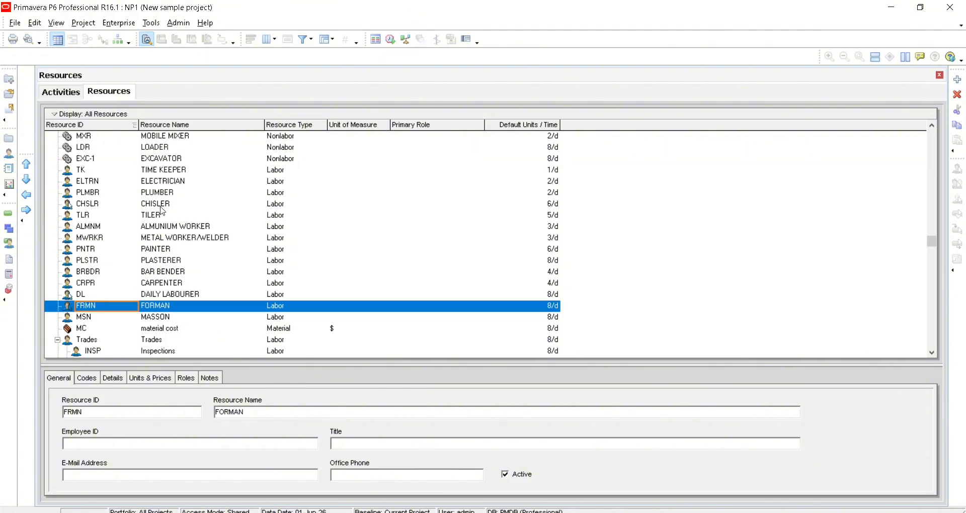
left_click(164, 205)
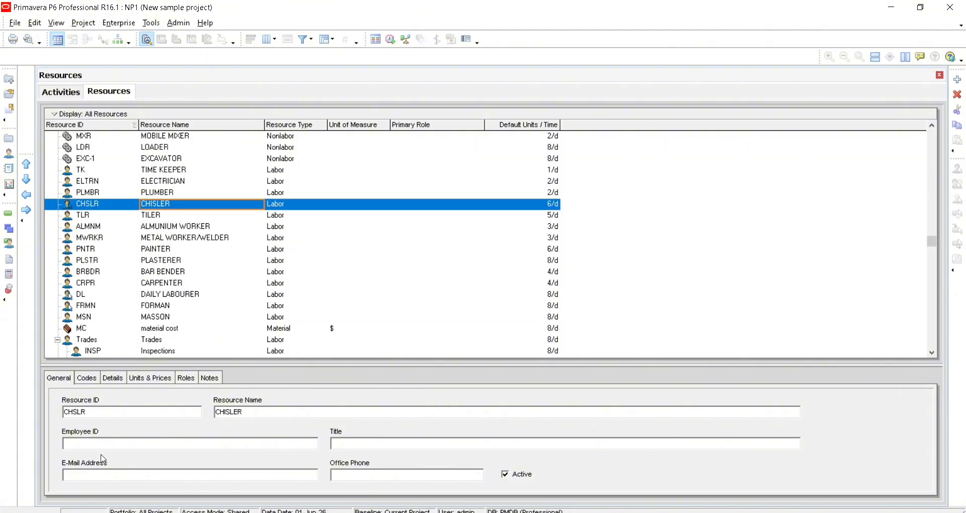
left_click(83, 382)
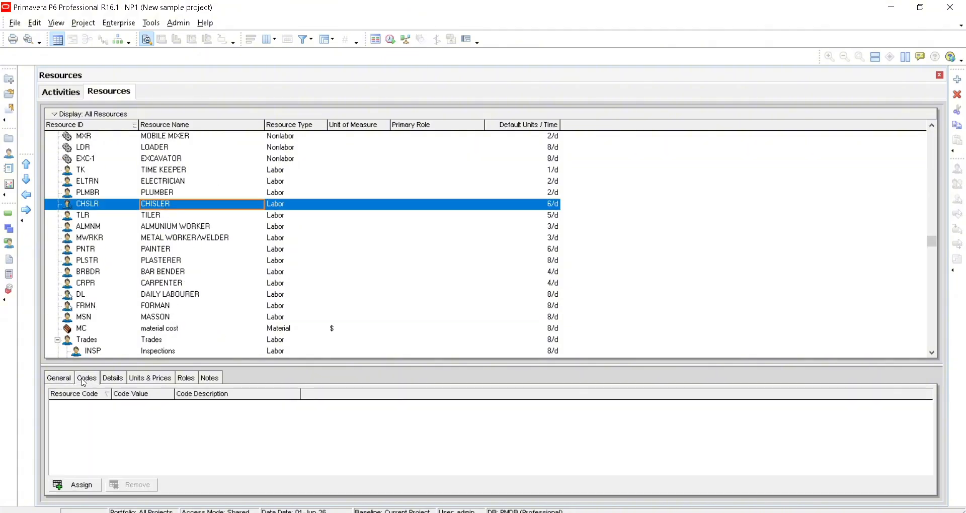
left_click(111, 380)
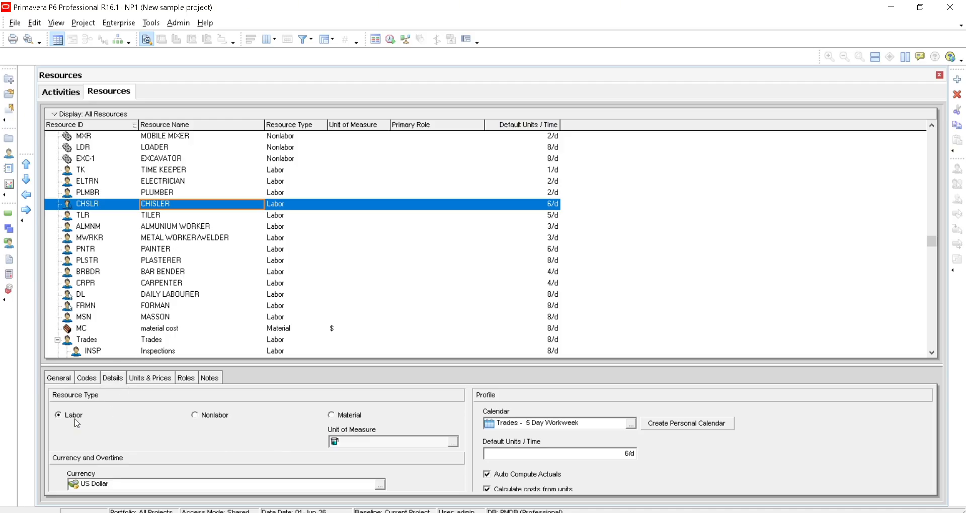
left_click(380, 485)
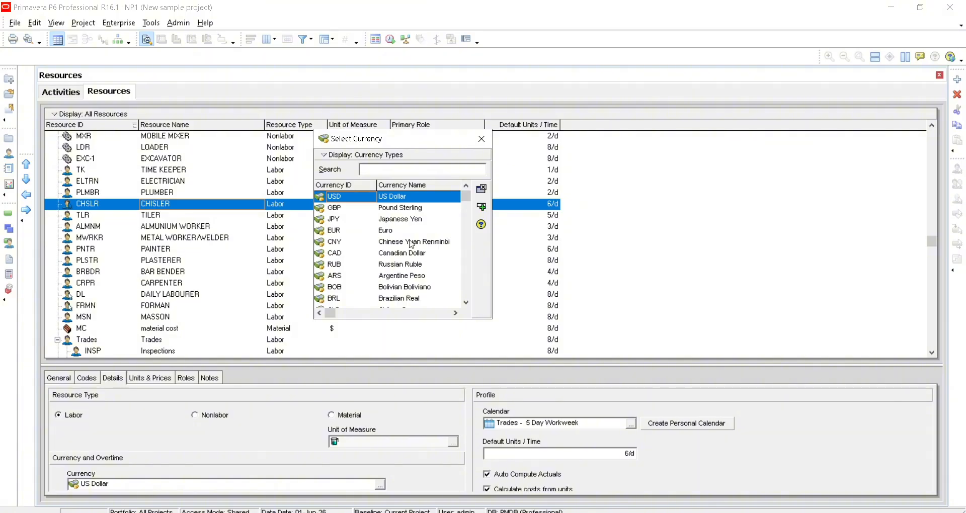
left_click_drag(466, 199, 477, 234)
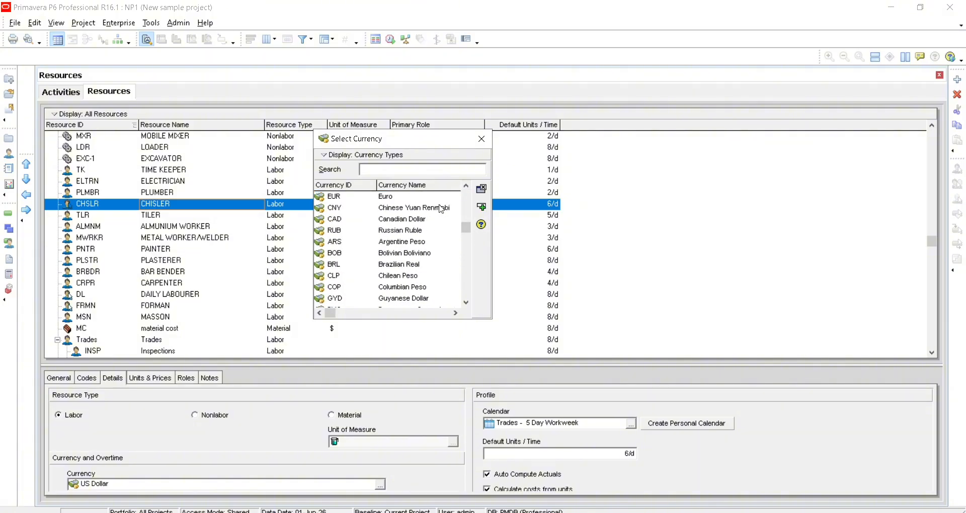
type("eth")
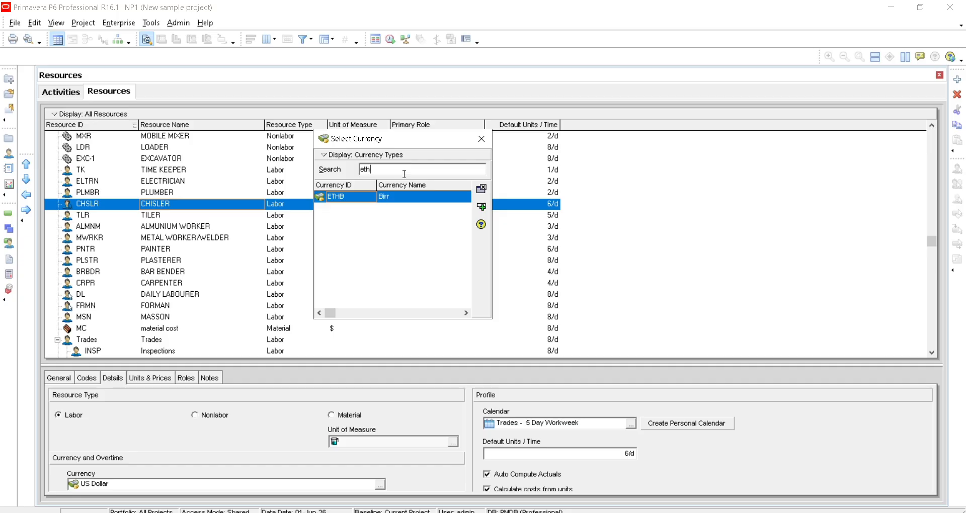
double_click(433, 201)
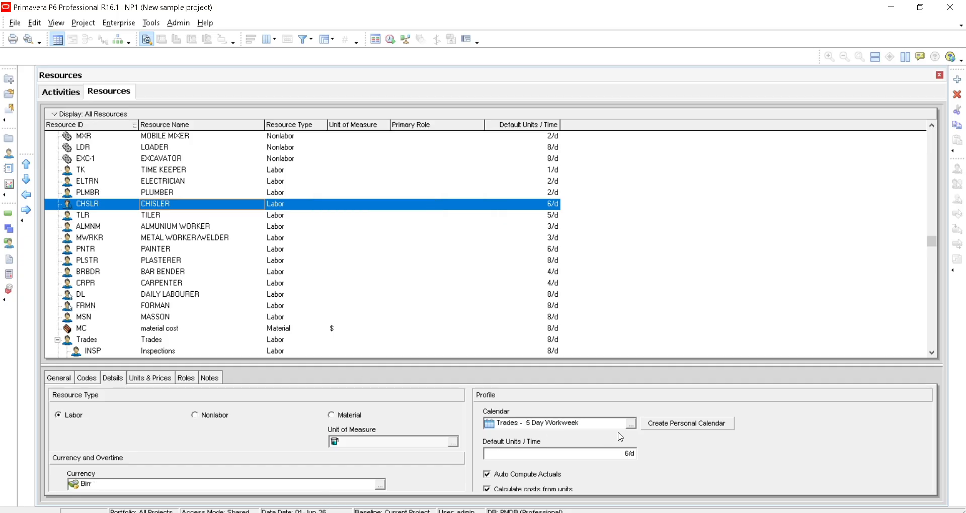
left_click(631, 426)
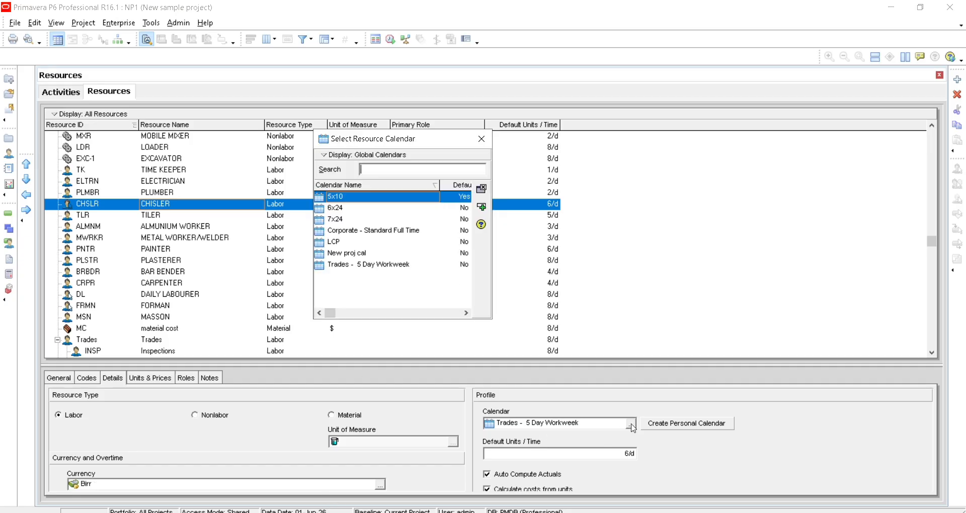
double_click(357, 254)
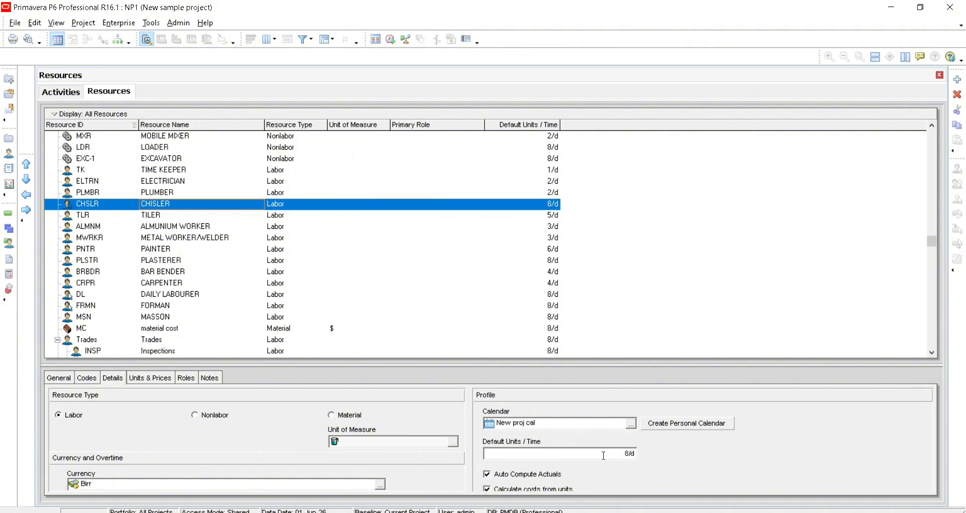
Set CHISLER's default units per time to 14/d and allow overtime
left_click(629, 455)
type("14")
left_click_drag(540, 365, 538, 325)
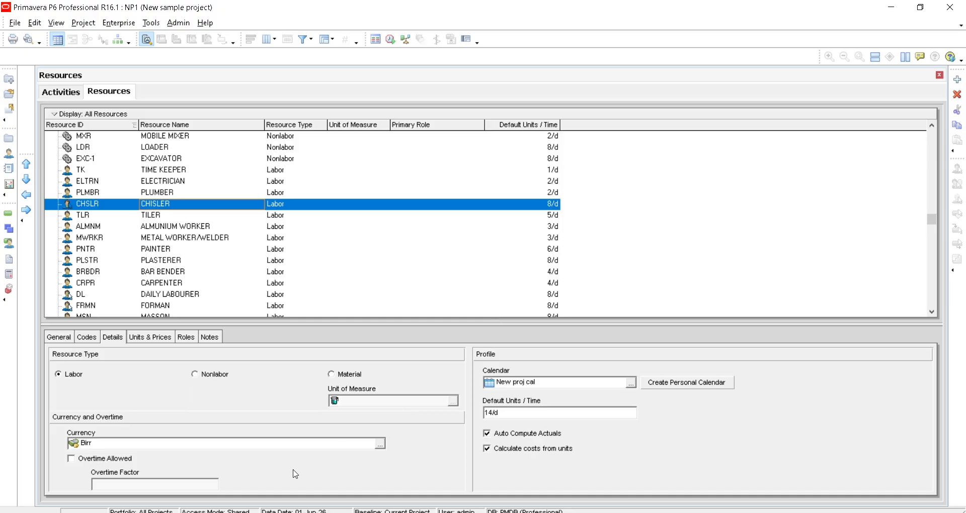
left_click(71, 459)
Go to CHISLER's standard rate in its units and prices, then switch to Calculator and compute 1200 ÷ 8
left_click(135, 341)
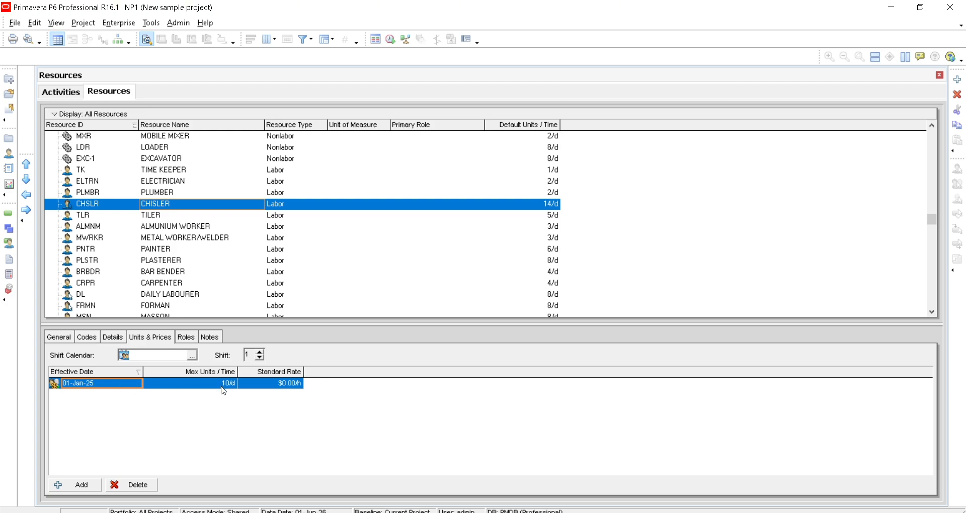
left_click(280, 386)
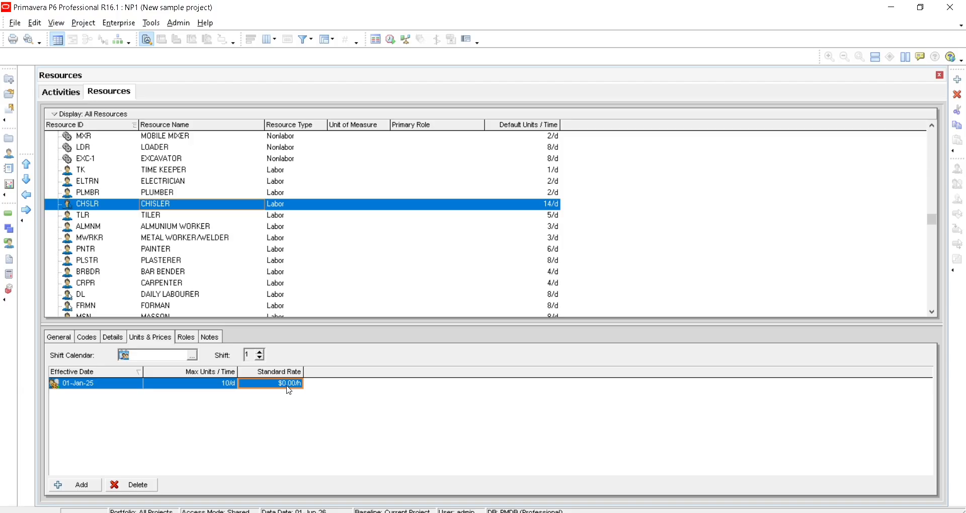
key("alt+Tab")
type("12")
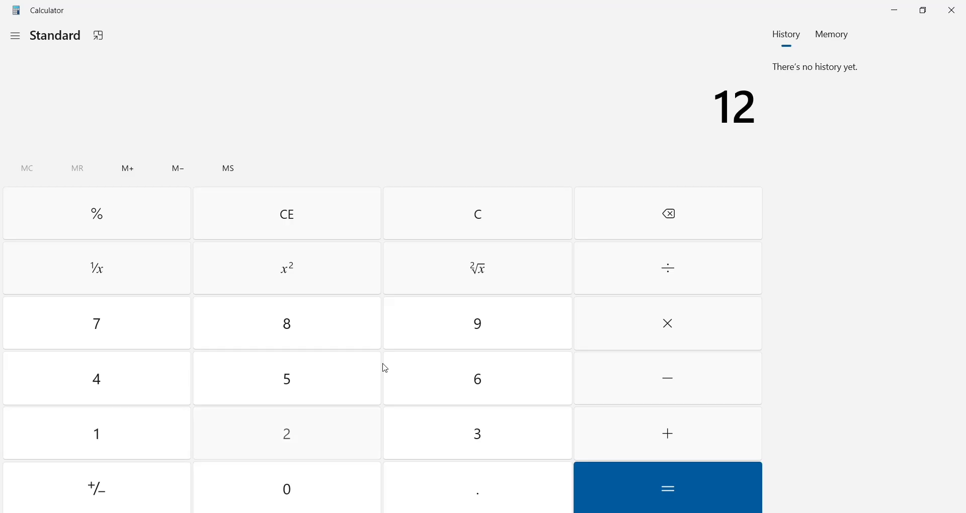
type("00")
type("/8")
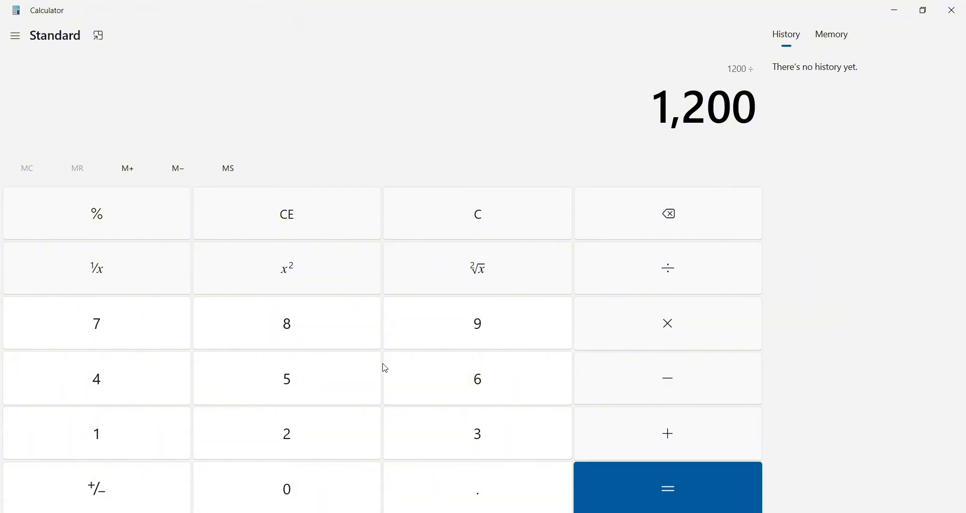
key("Return")
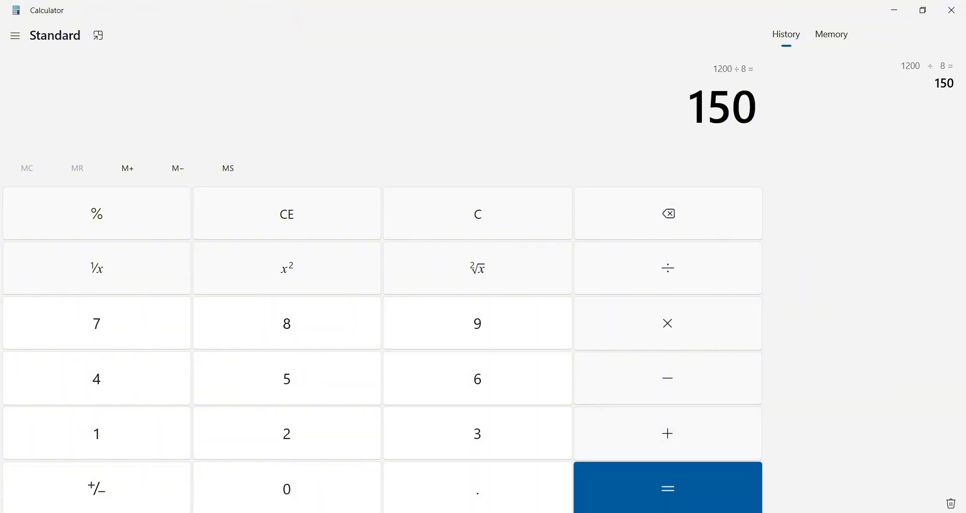
Switch back to Primavera P6 and set CHISLER's standard rate to 150 per hour and its max units per time to 14/d
key("alt+Tab")
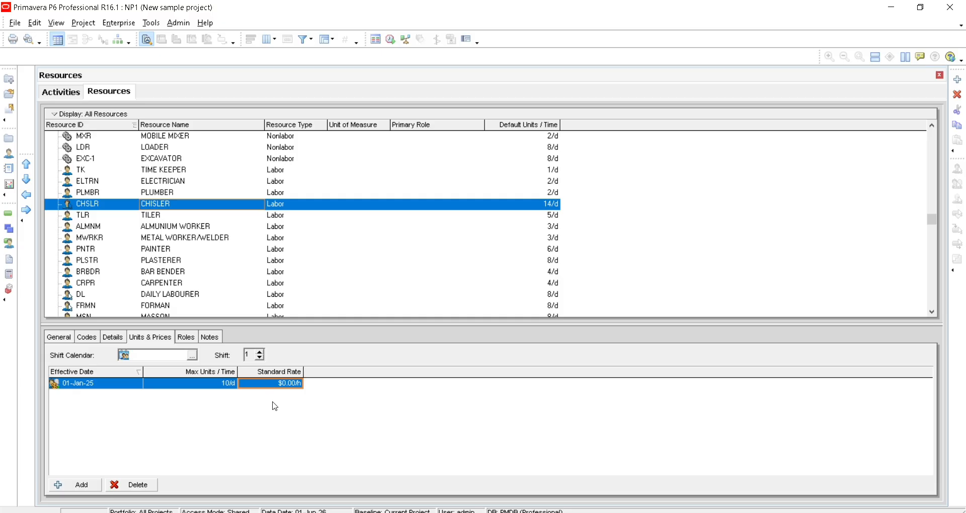
left_click(288, 385)
type("150")
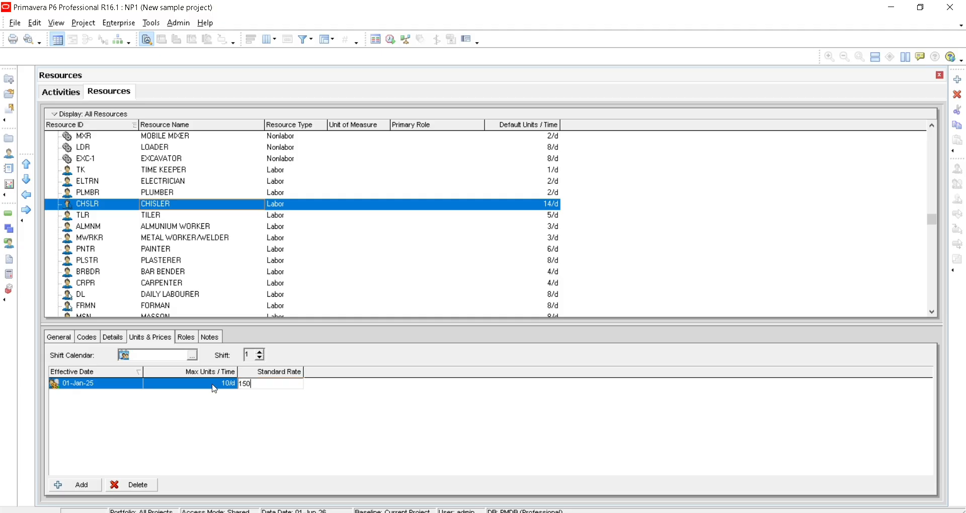
key("Return")
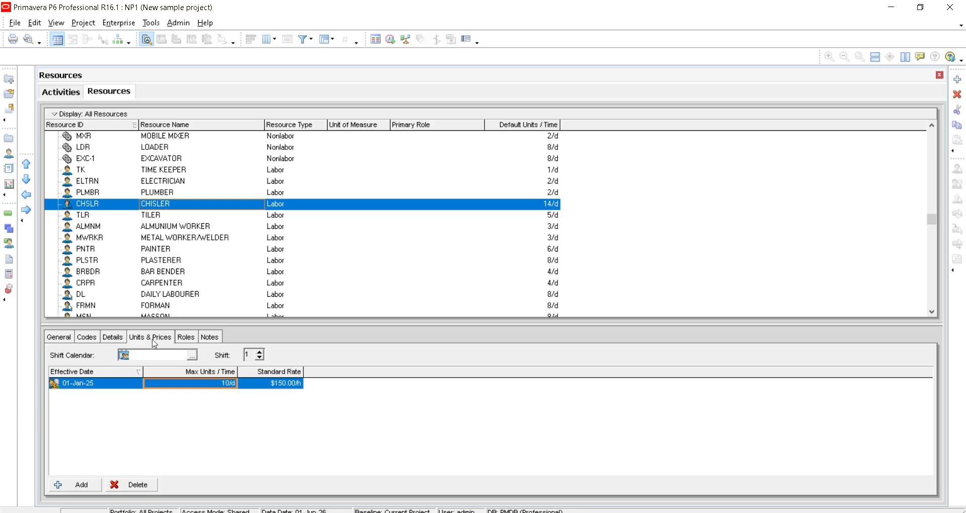
type("14")
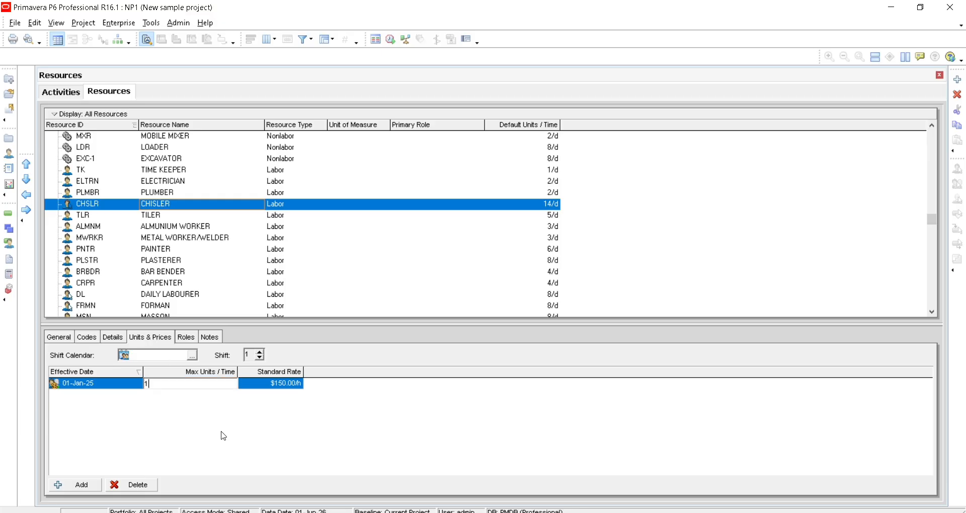
left_click(276, 387)
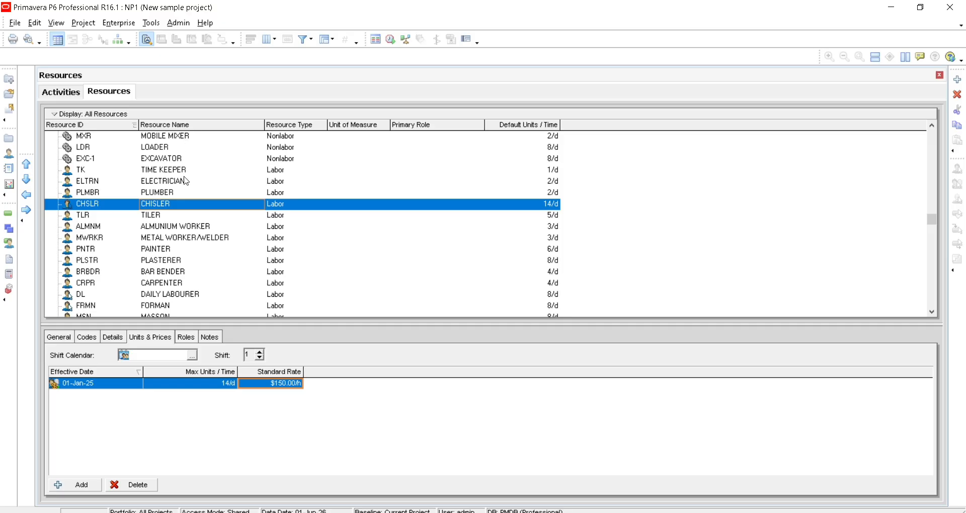
Set the max units per time of the DAILY LABOURER resource to 14/d
left_click(176, 297)
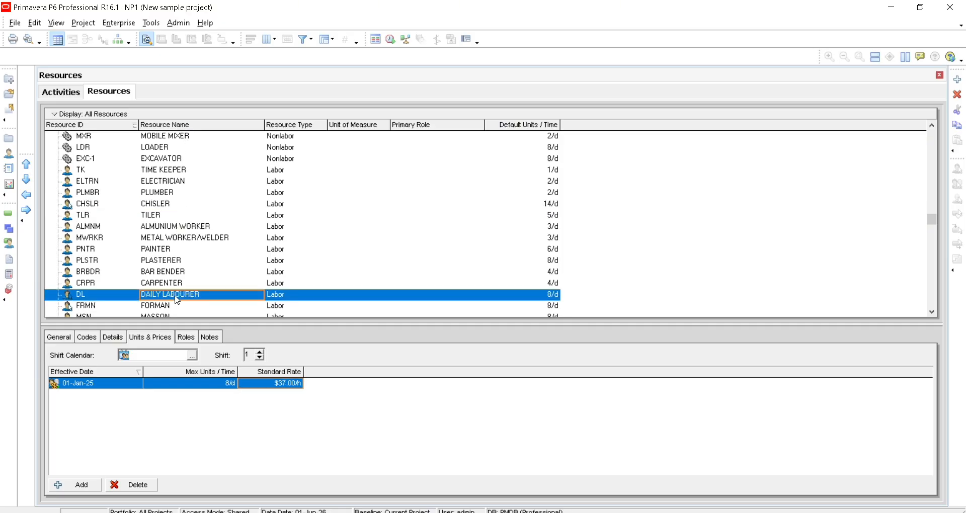
left_click(226, 383)
type("14")
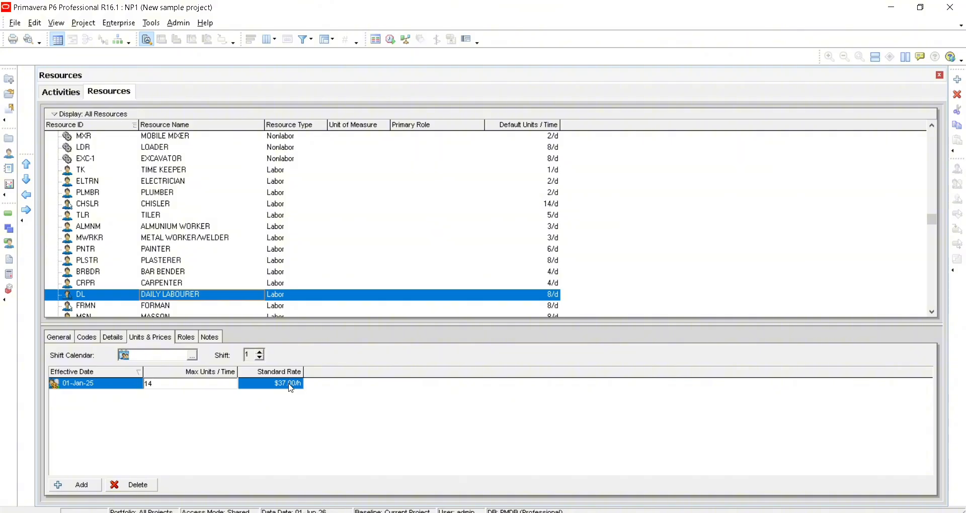
left_click(291, 384)
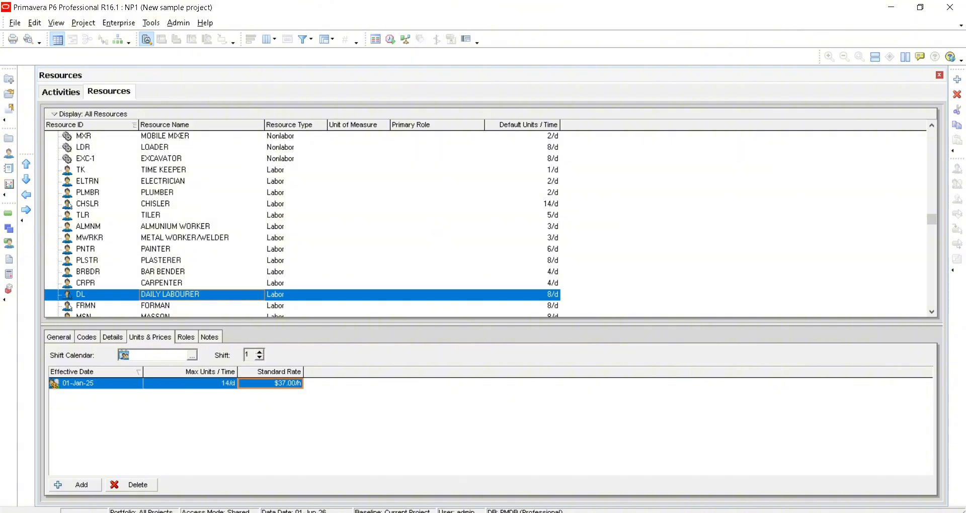
Switch to Calculator, compute 550 ÷ 8 and multiply the result by 14
key("alt+Tab")
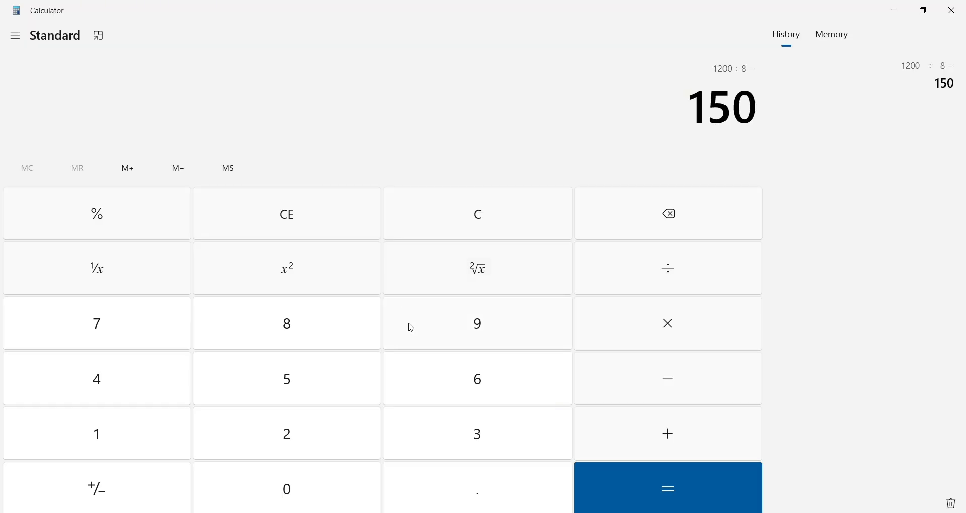
key("BackSpace")
type("5")
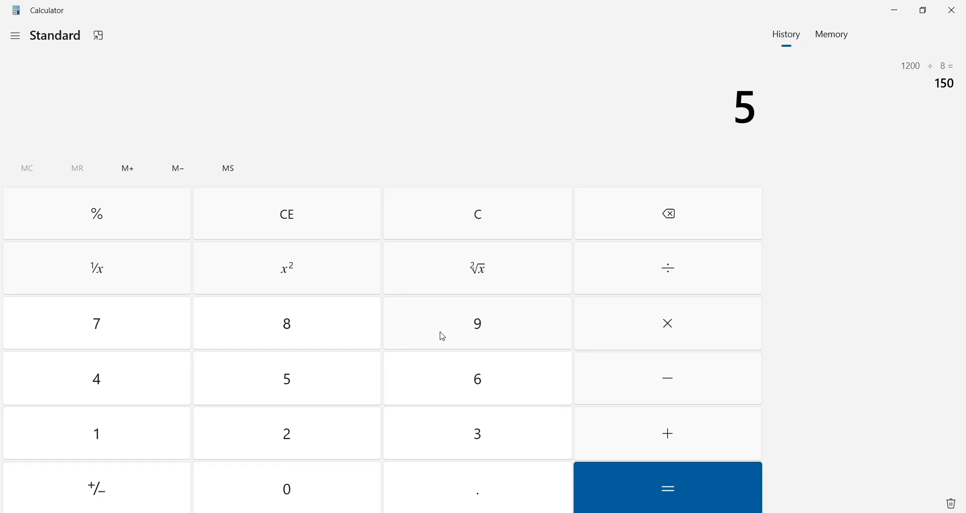
type("50/8")
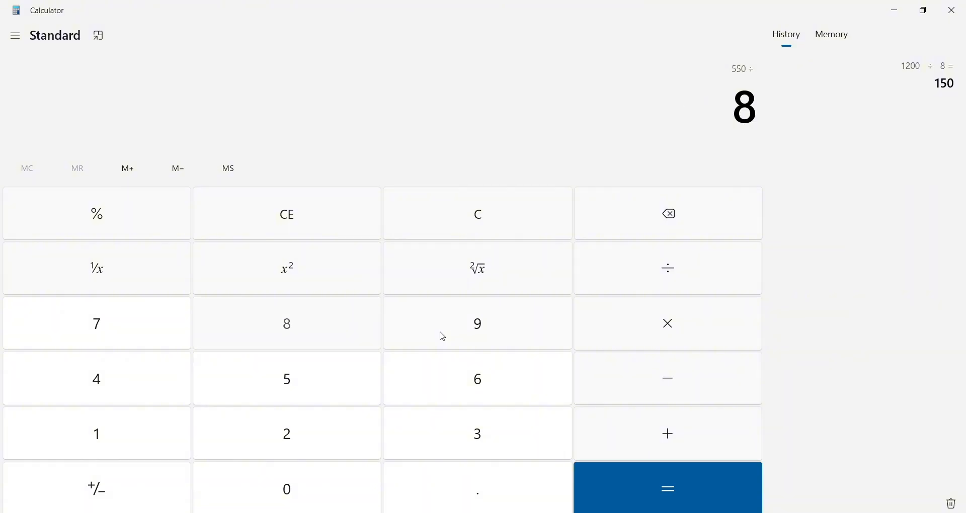
key("Return")
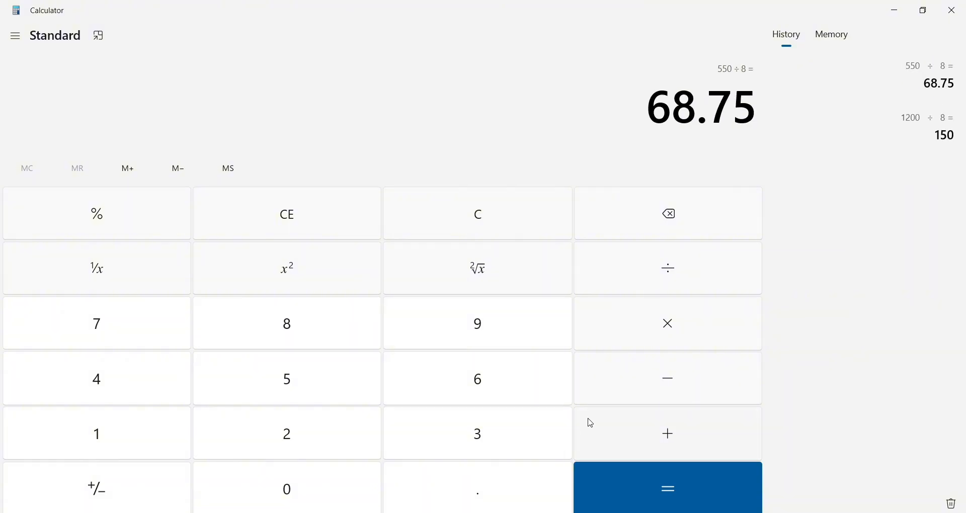
type("*14")
key("Return")
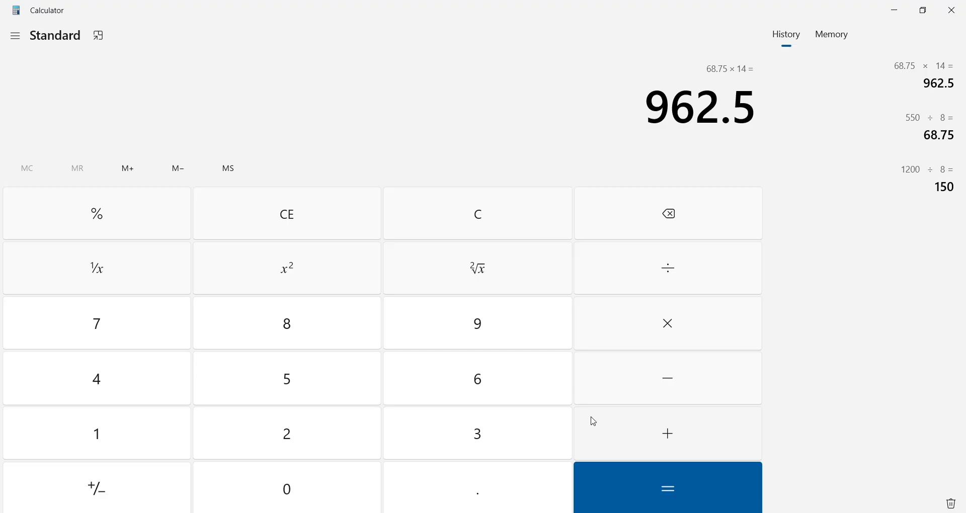
Switch back to Primavera P6 and set DAILY LABOURER's standard rate to 68.75 per hour
key("alt+Tab")
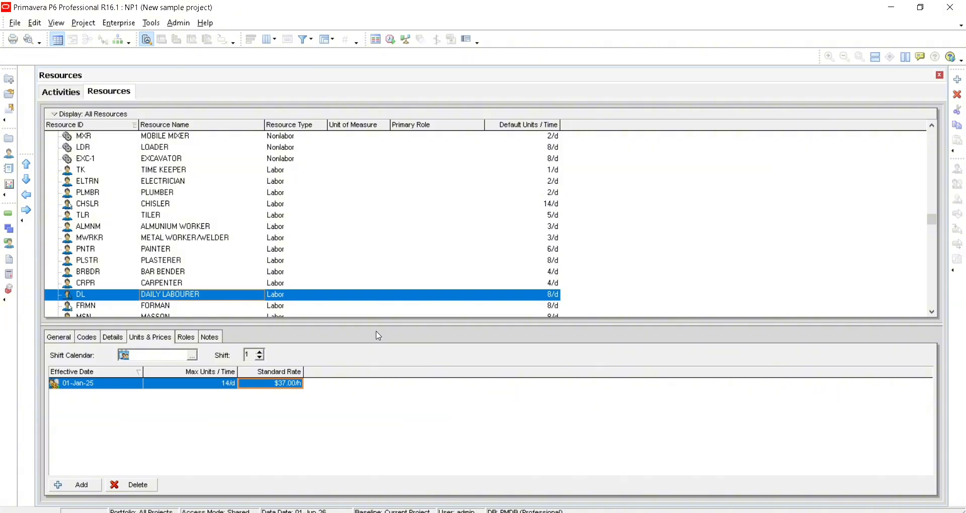
type("68.7")
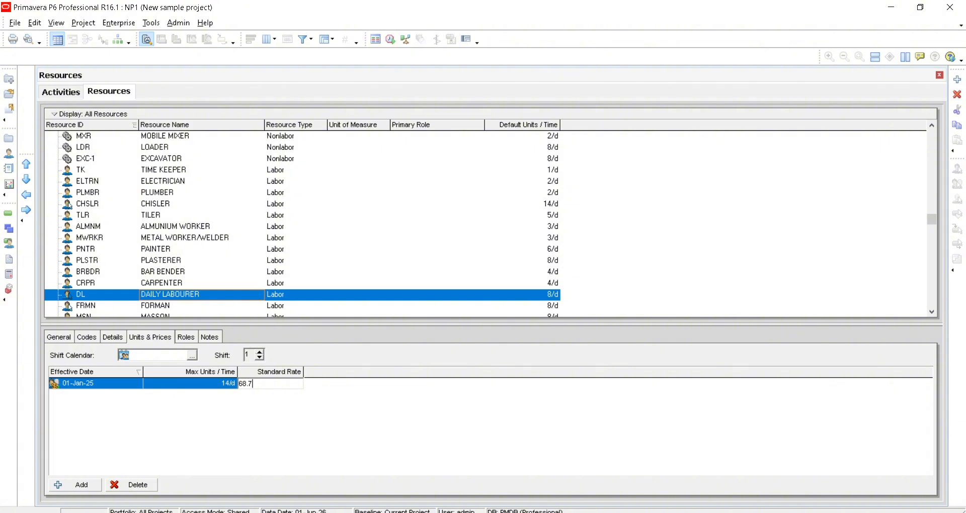
type("5")
left_click(218, 387)
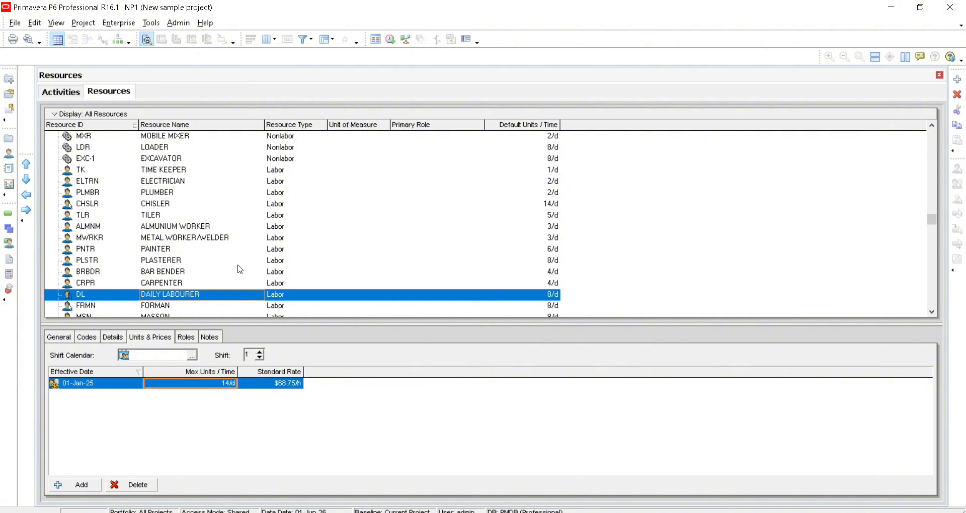
Select the FORMAN resource and check its max units per time and standard rate
left_click(182, 305)
left_click(173, 296)
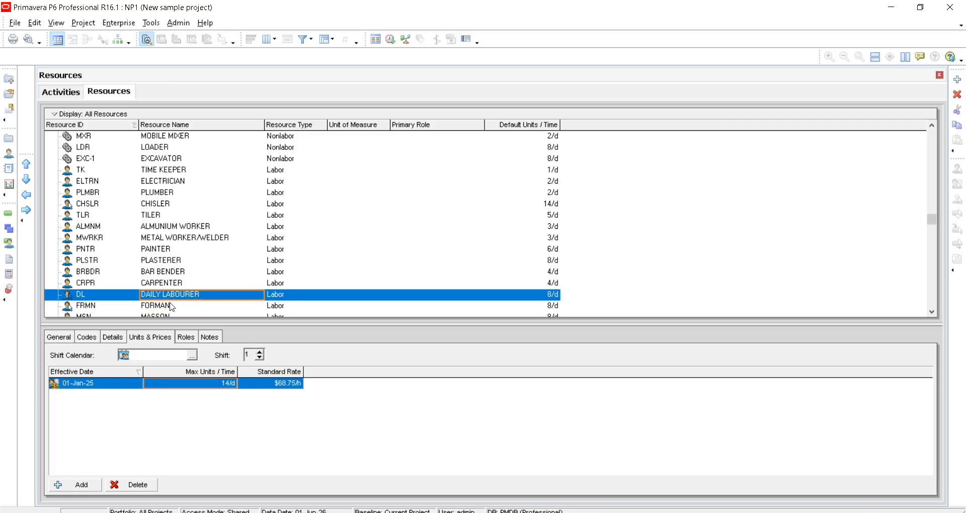
left_click(172, 306)
scroll(172, 310, "down", 2)
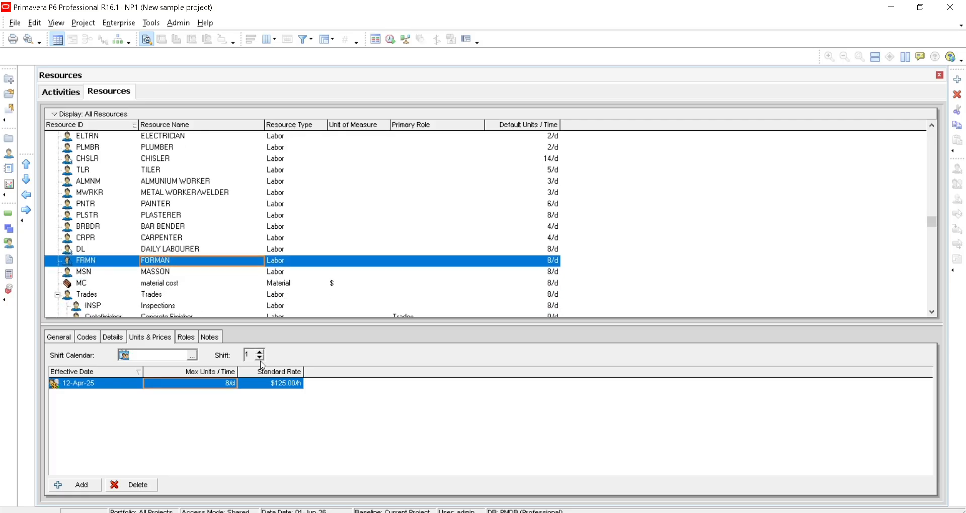
left_click(226, 385)
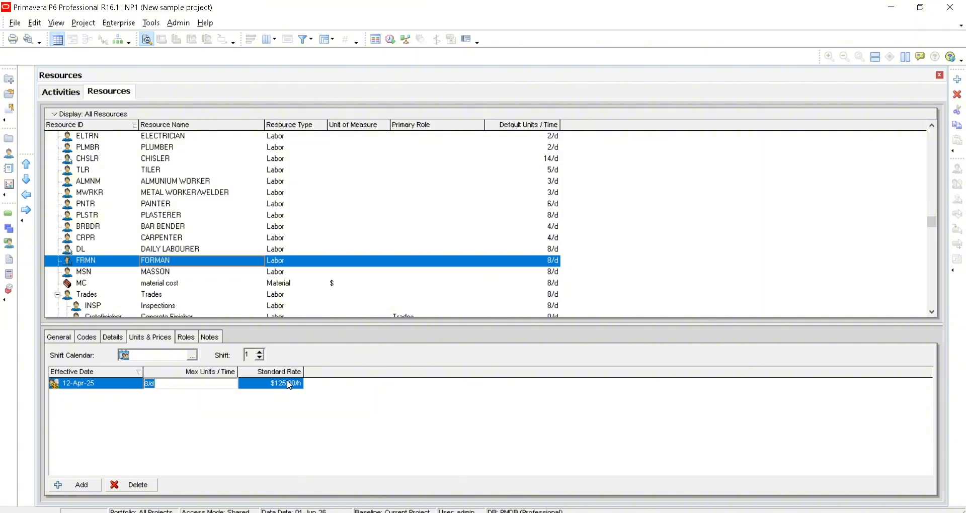
left_click(245, 385)
left_click(229, 385)
left_click(269, 384)
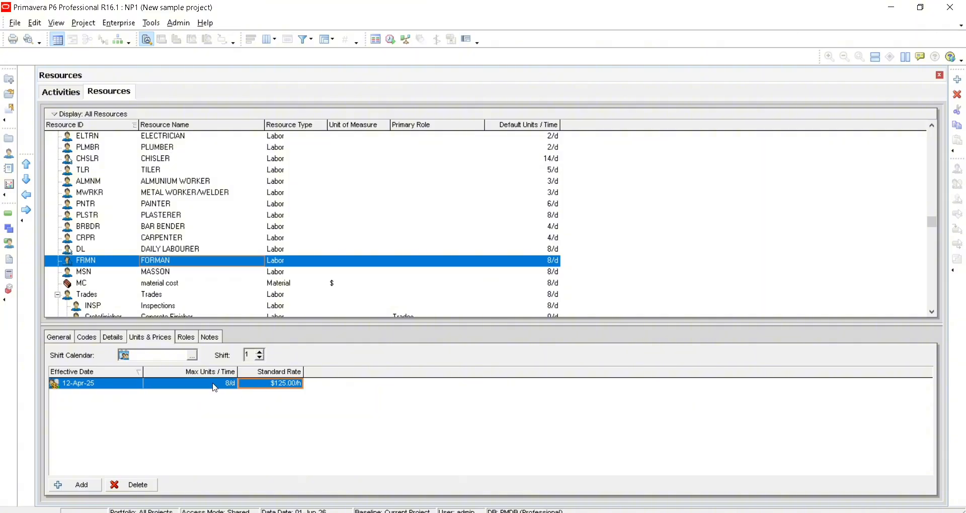
left_click(212, 384)
left_click(264, 386)
Switch to Calculator, compute 35000 ÷ 30 and divide the result by 8
left_click(473, 512)
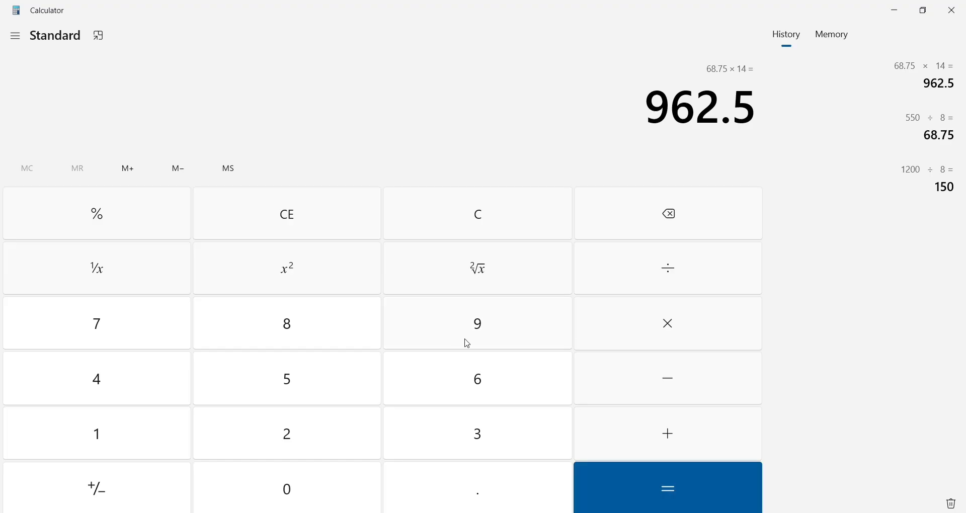
key("BackSpace")
type("350000")
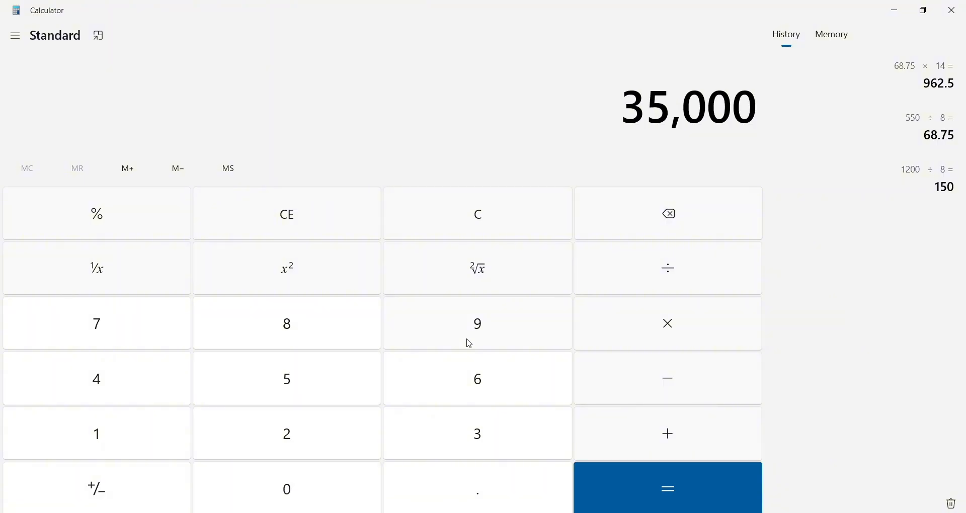
key("slash")
type("30")
key("Return")
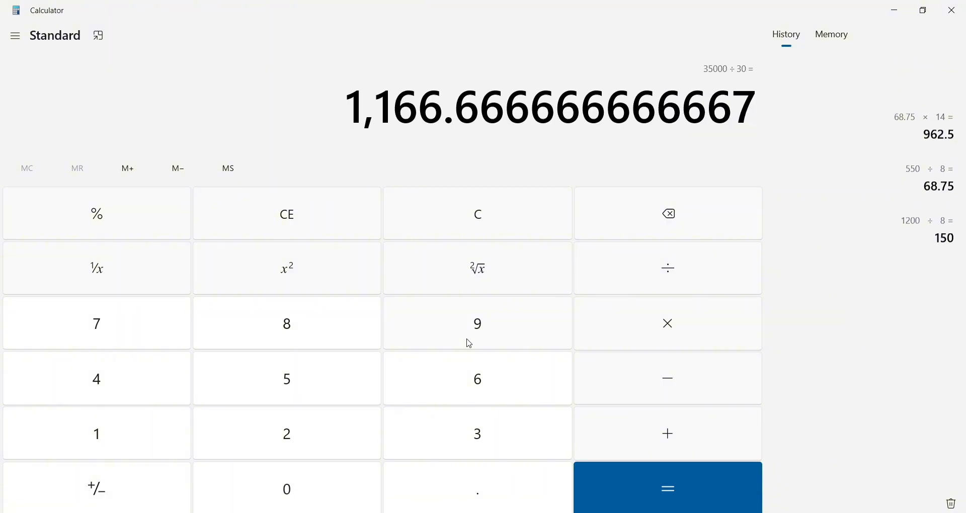
key("slash")
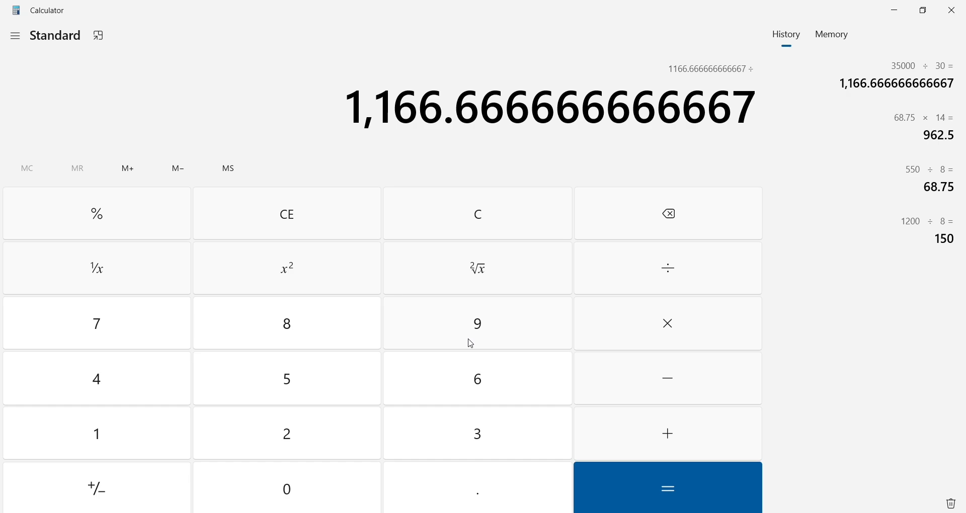
type("8")
key("Return")
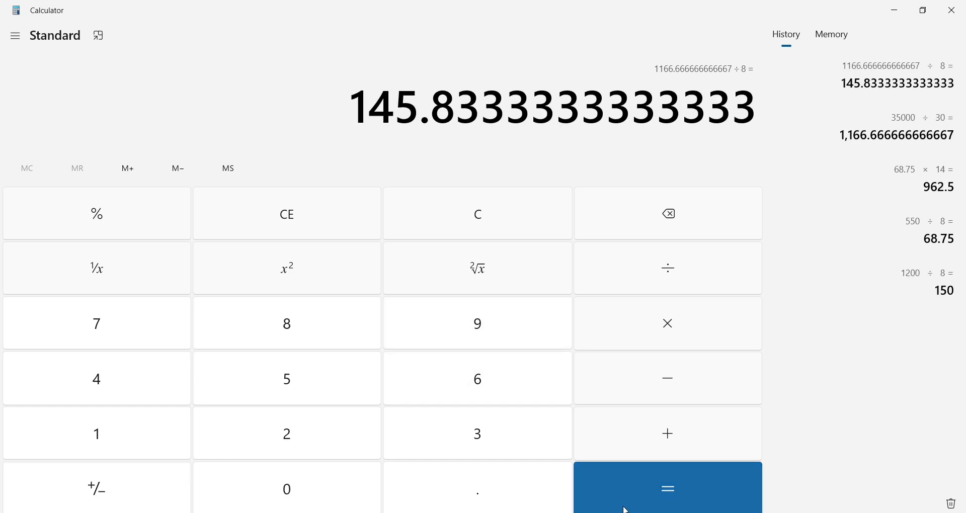
Switch back to Primavera P6 and set FORMAN's standard rate to 145.83 per hour
key("alt+Tab")
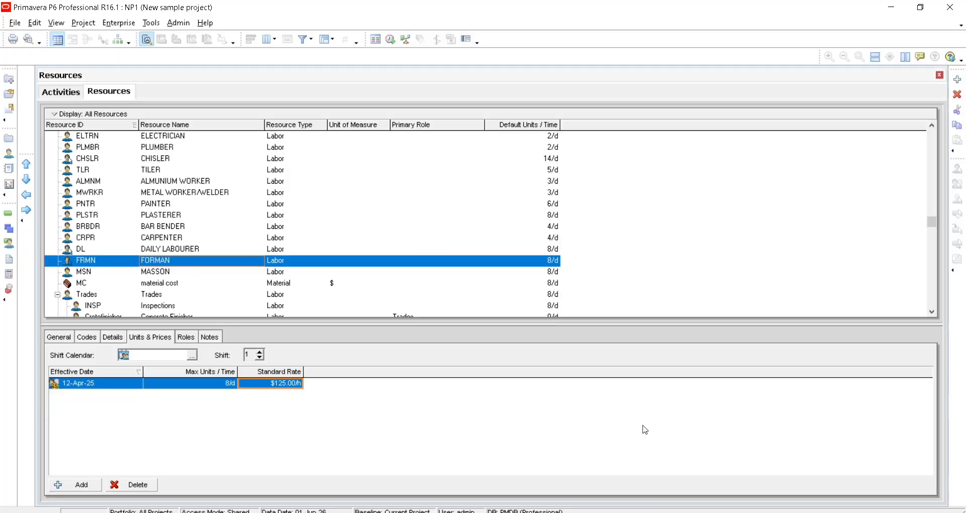
double_click(293, 387)
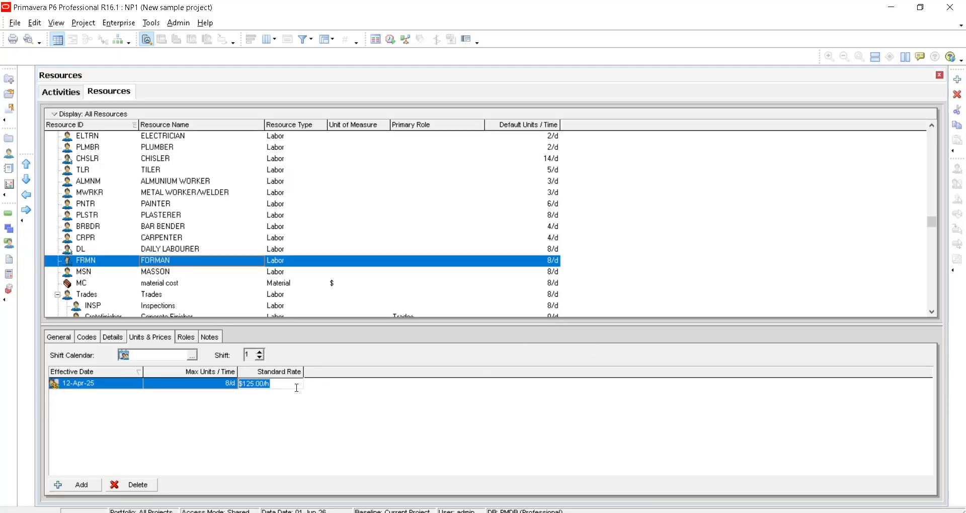
type("145.83")
left_click(227, 386)
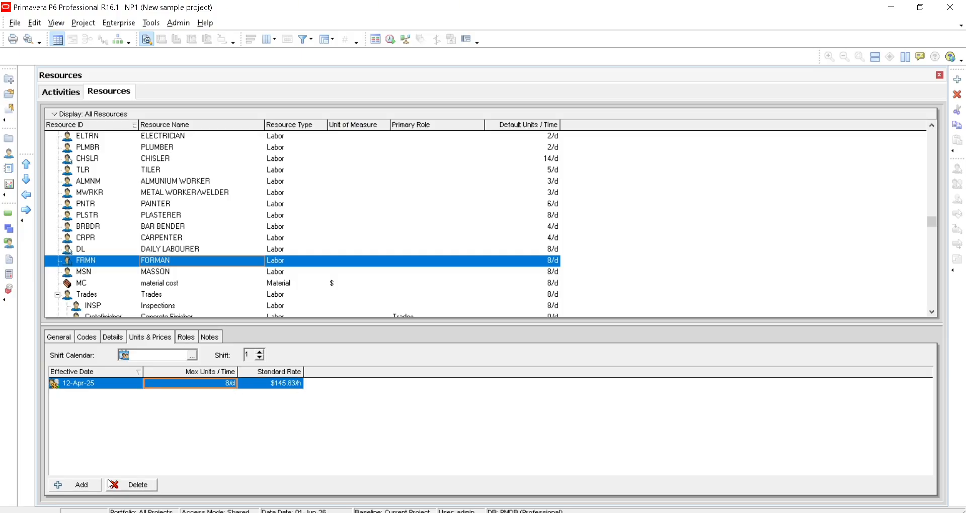
Select the MASSON resource and check its max units per time and standard rate
left_click(148, 273)
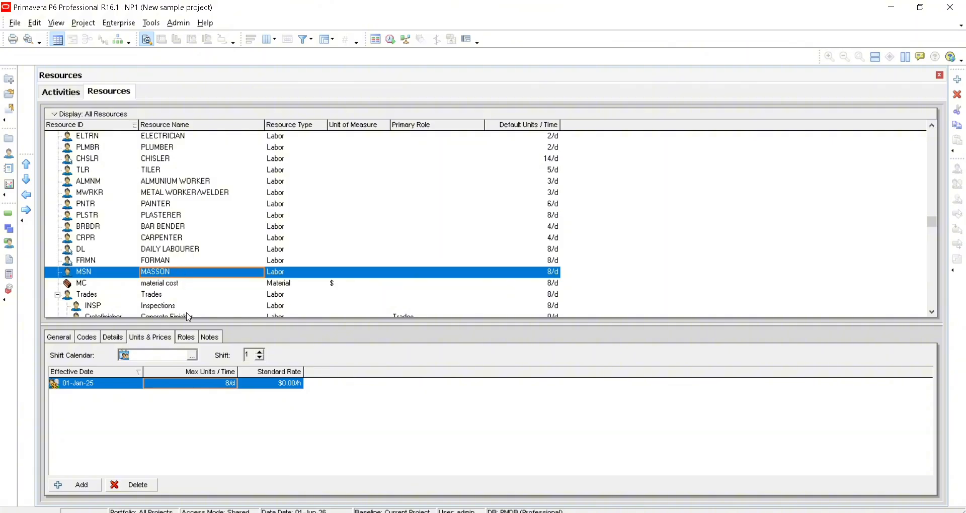
scroll(173, 289, "down", 2)
scroll(179, 266, "down", 3)
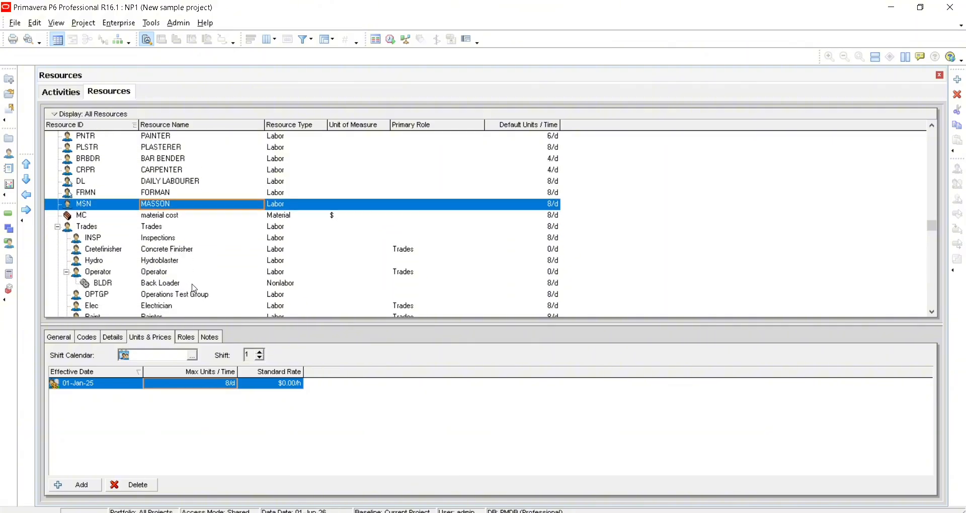
scroll(201, 282, "up", 1)
left_click(289, 383)
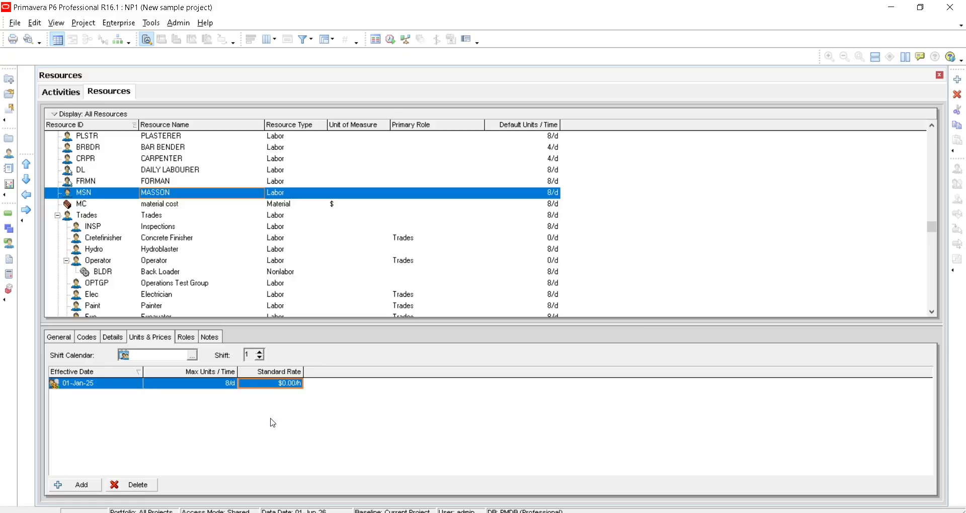
left_click(214, 384)
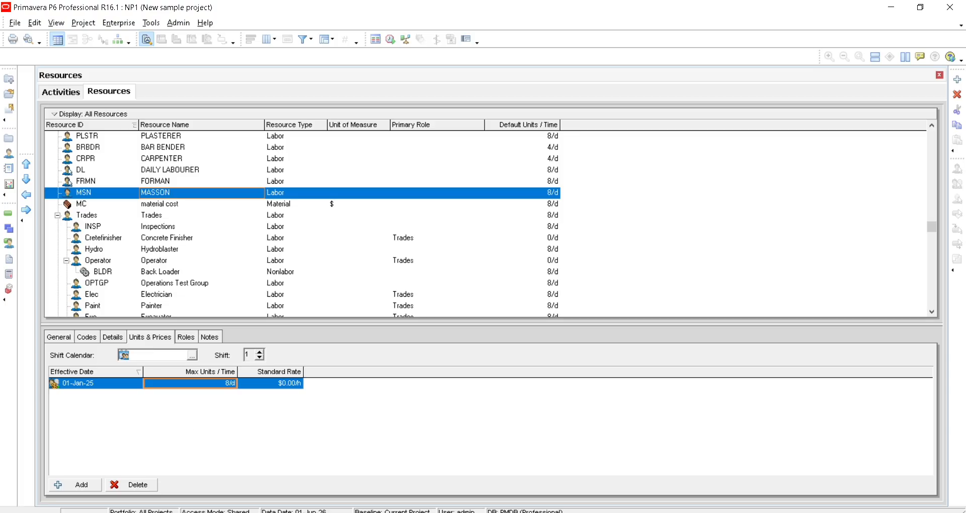
Return to the project's activities and refresh the data
left_click(64, 91)
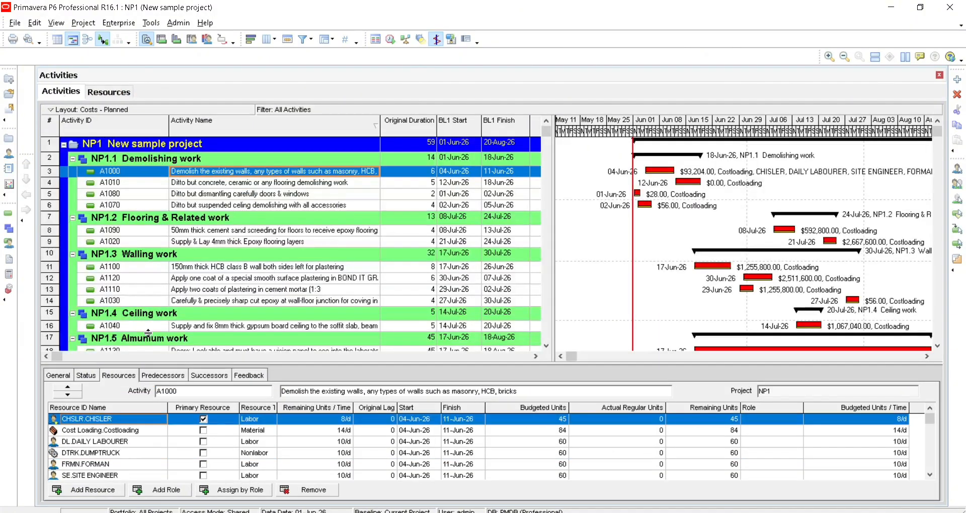
left_click(15, 22)
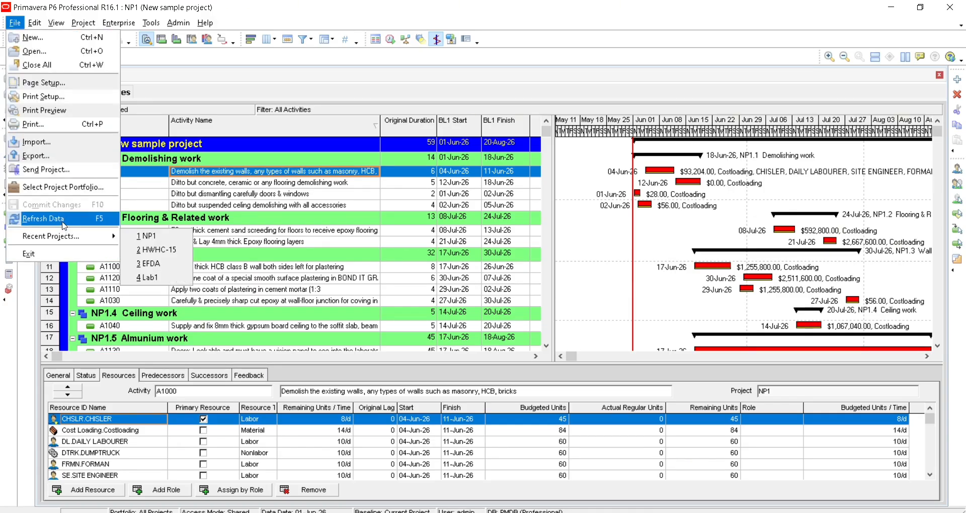
left_click(60, 219)
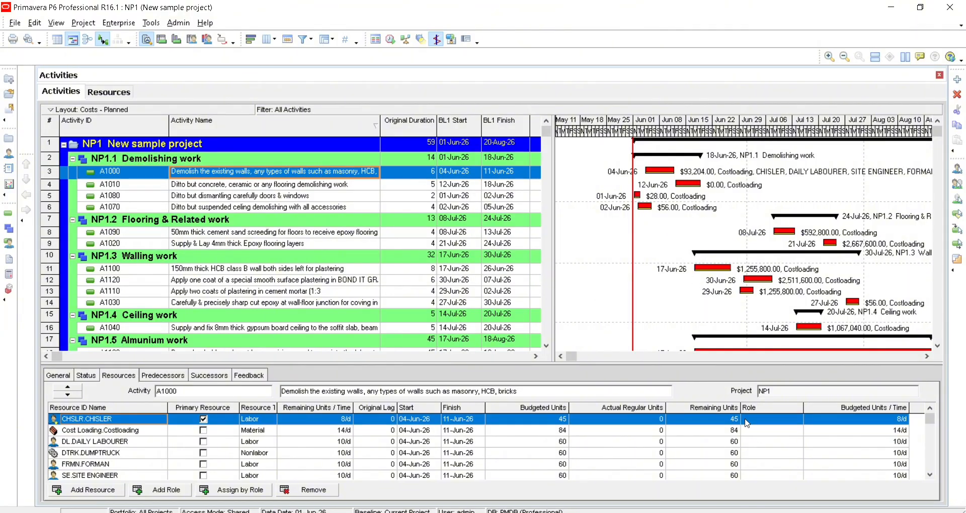
Examine the cost and resource names beside activity A1000's bar in the Gantt chart
left_click(927, 357)
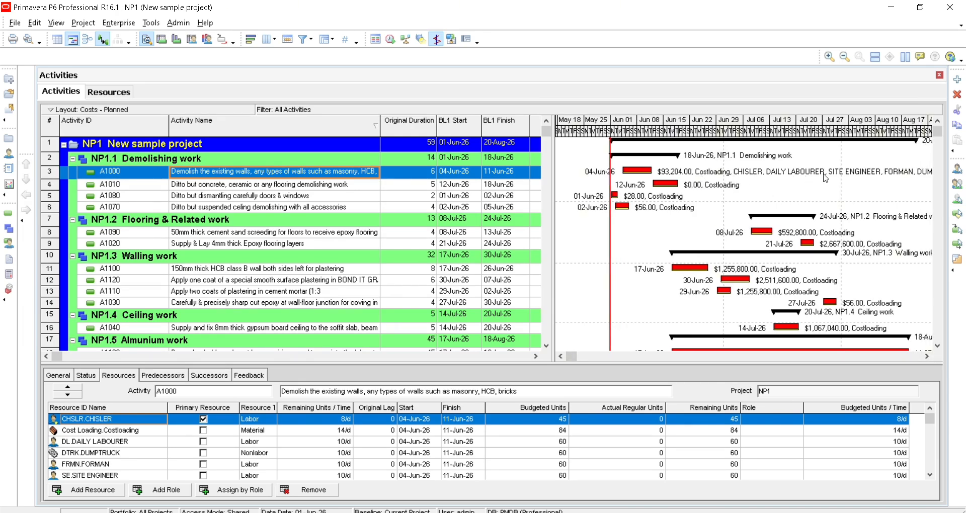
left_click(927, 356)
left_click(927, 356)
left_click(927, 357)
left_click(927, 357)
left_click(927, 356)
left_click(927, 356)
left_click(927, 357)
left_click(927, 357)
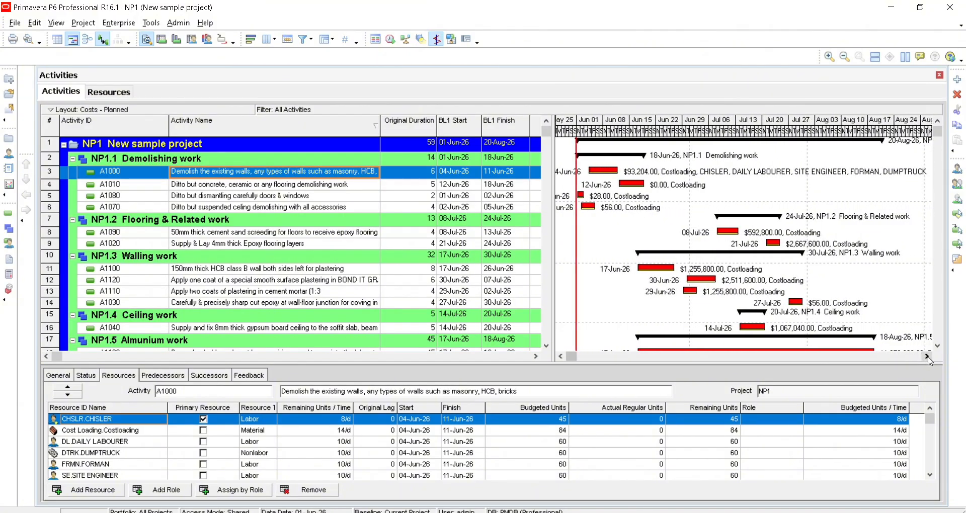
left_click(927, 357)
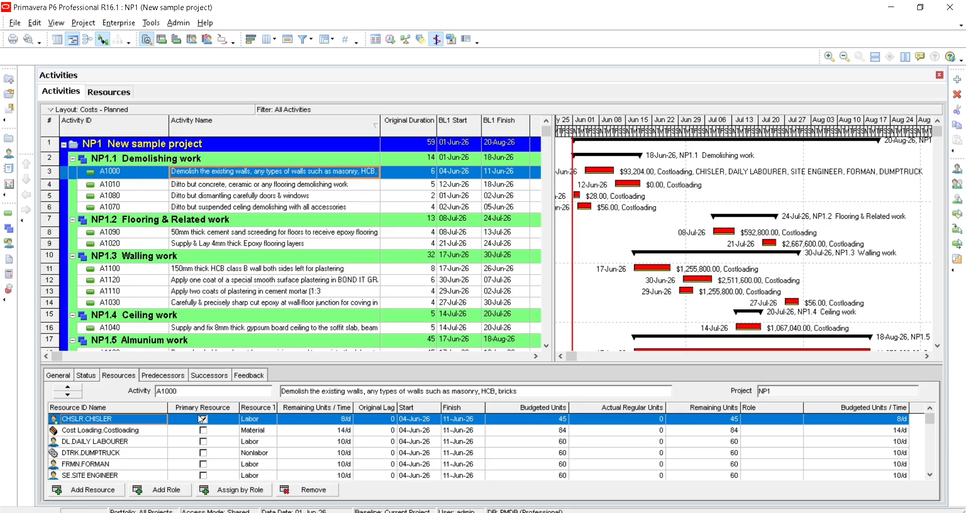
Return to the resource list and select the DUMPTRUCK nonlabor resource
left_click(109, 92)
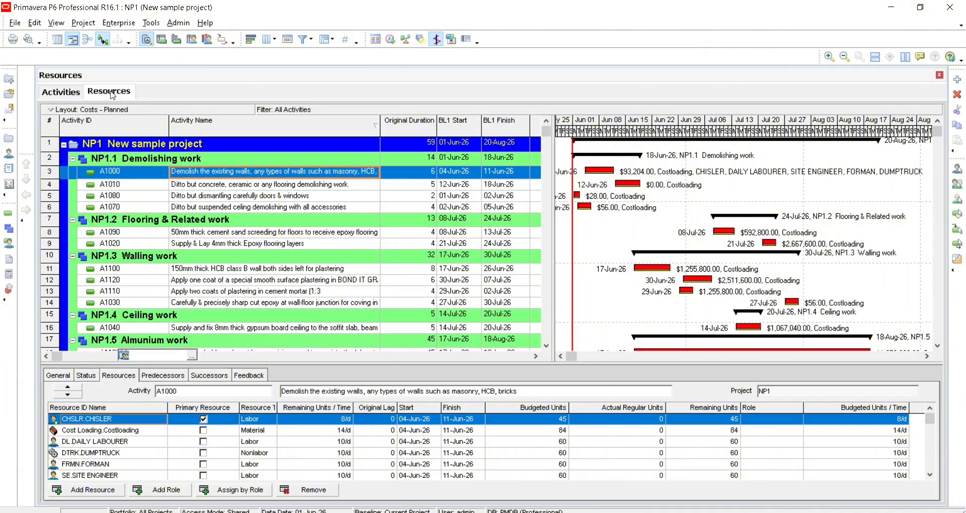
scroll(164, 271, "down", 4)
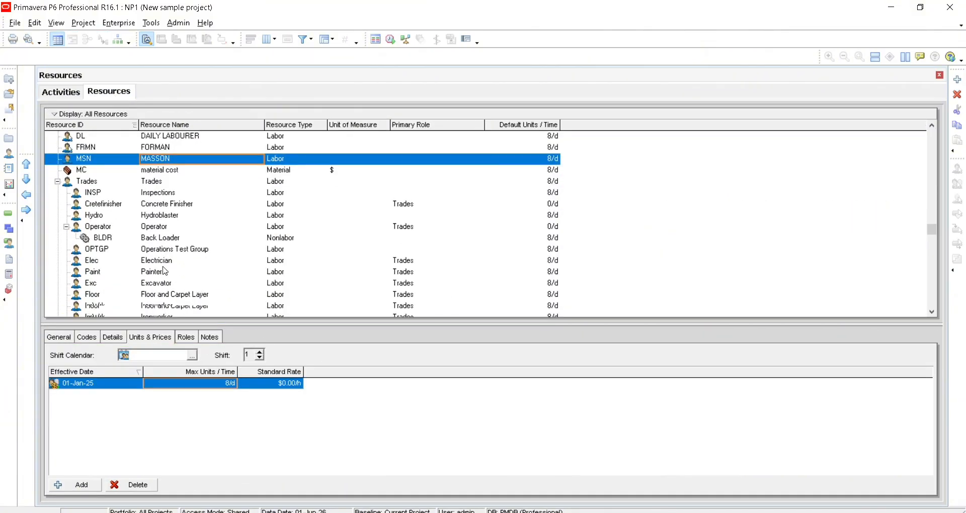
scroll(164, 271, "up", 4)
scroll(164, 271, "up", 7)
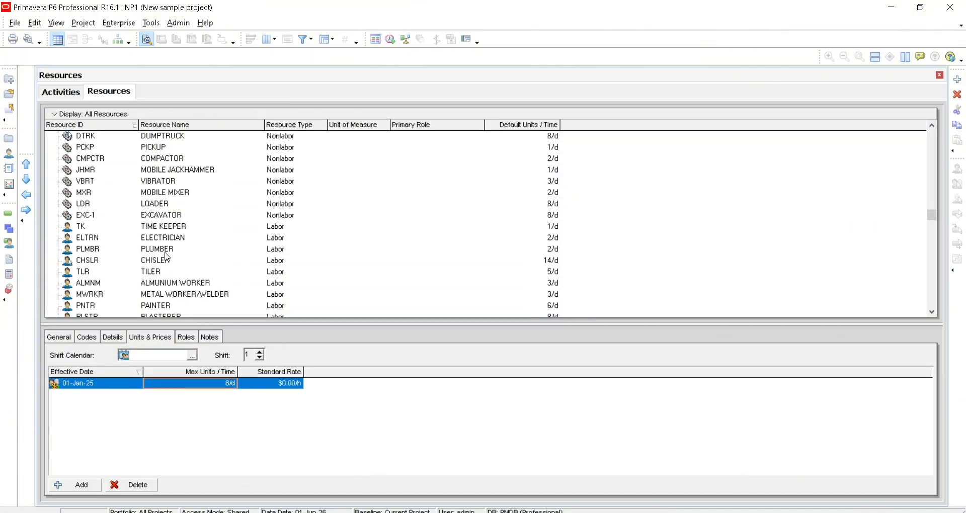
scroll(167, 233, "down", 2)
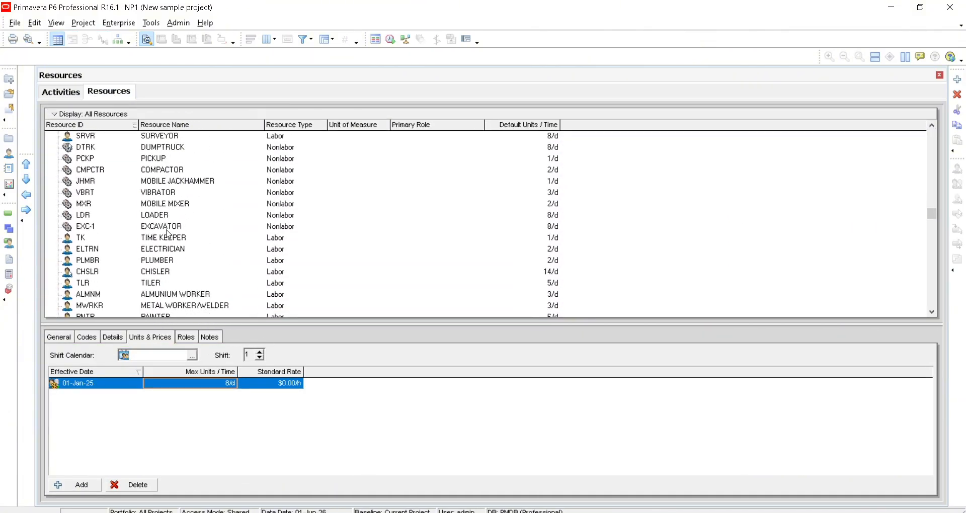
left_click(167, 149)
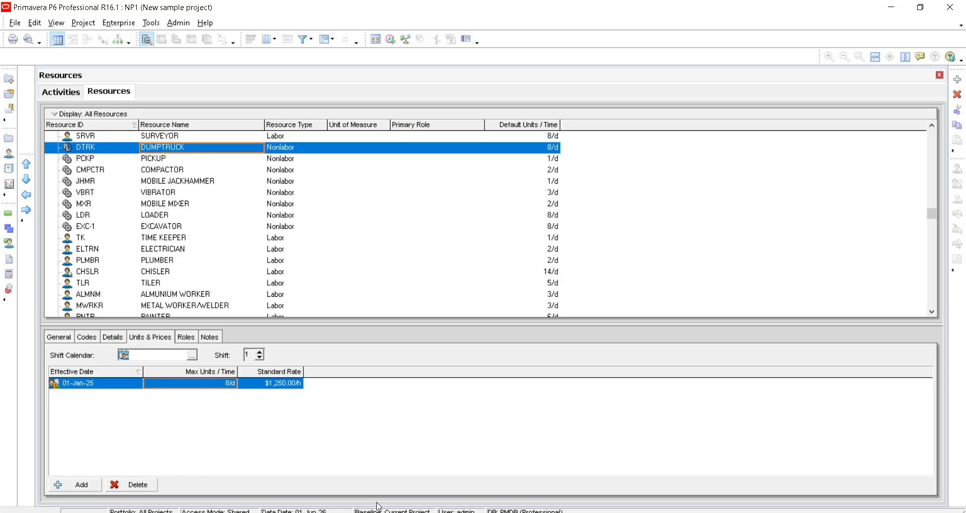
Switch to Calculator and compute 15000 ÷ 8
left_click(322, 512)
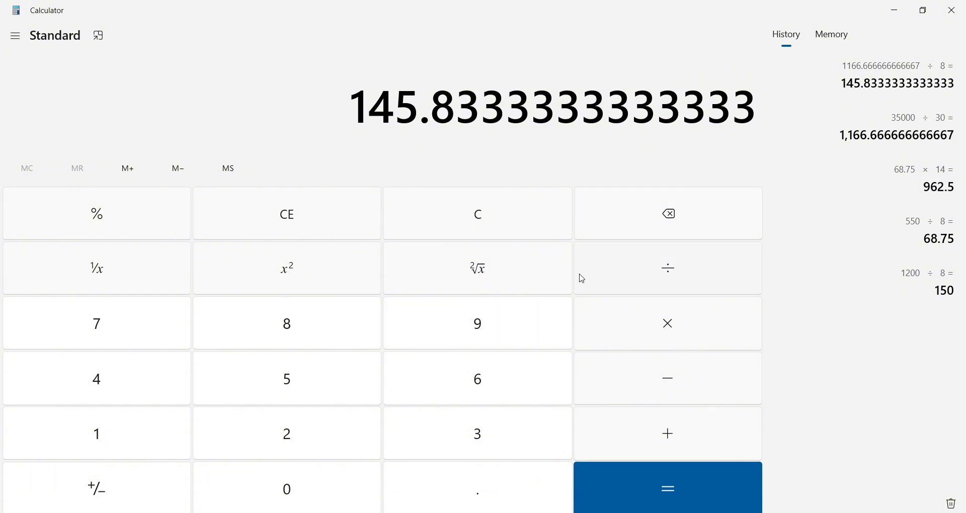
type("15,000")
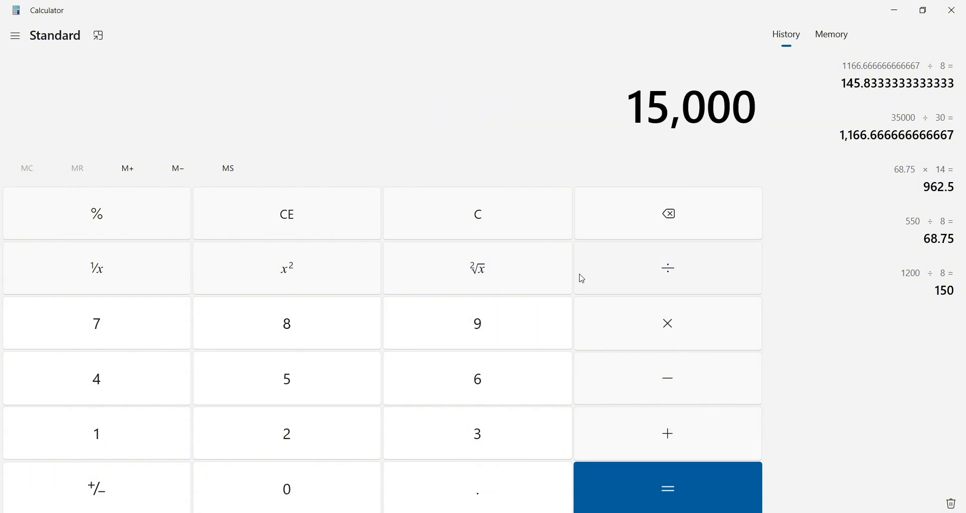
type("/")
type("8")
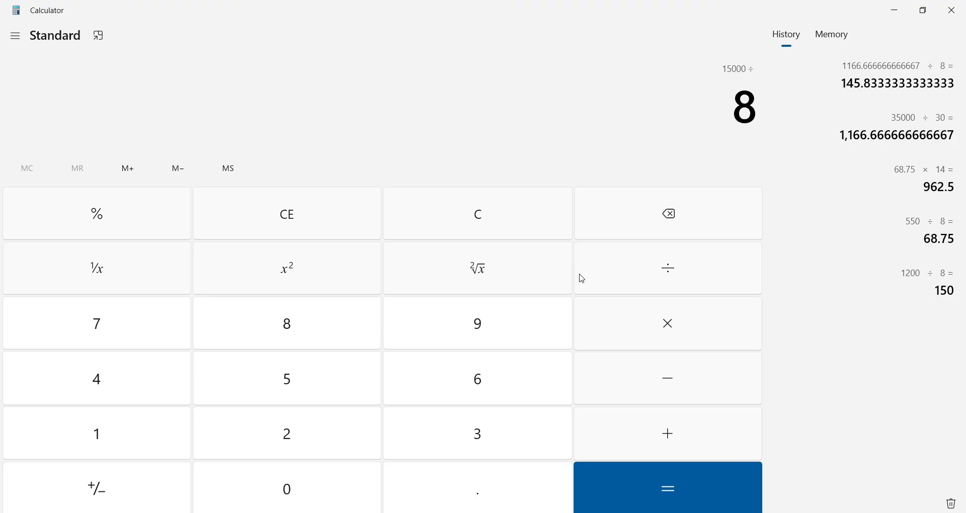
key("Return")
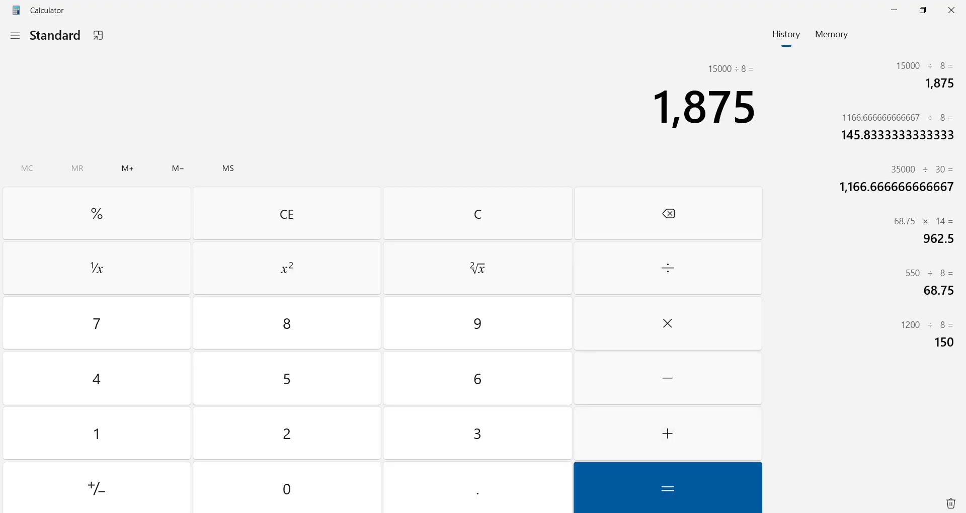
Switch back to Primavera P6, set DUMPTRUCK's standard rate to 1875 per hour and select the PICKUP resource
key("alt+Tab")
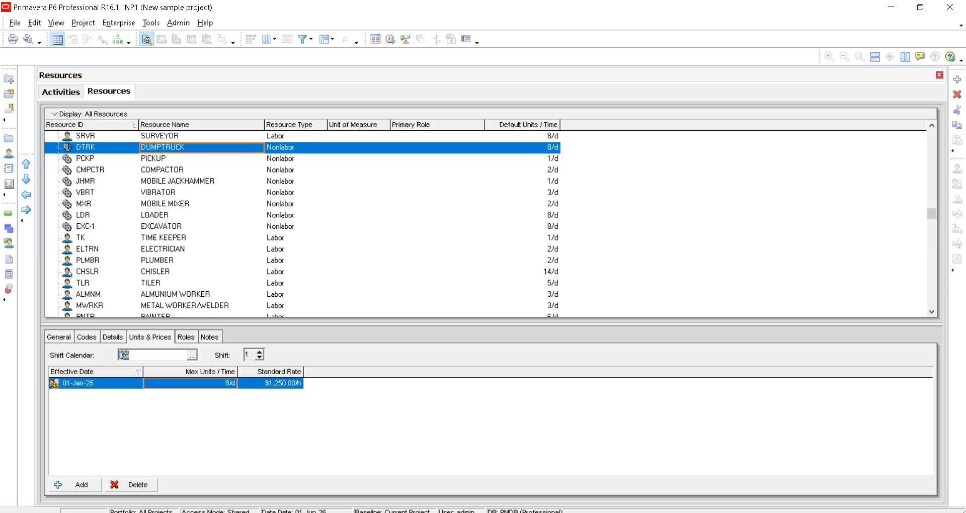
left_click(291, 385)
left_click(291, 386)
type("1,")
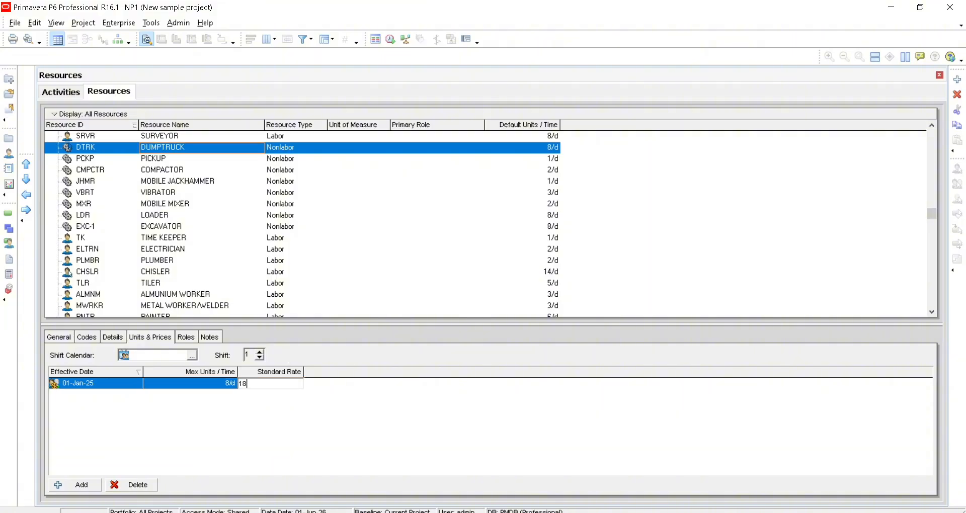
type("875")
left_click(225, 385)
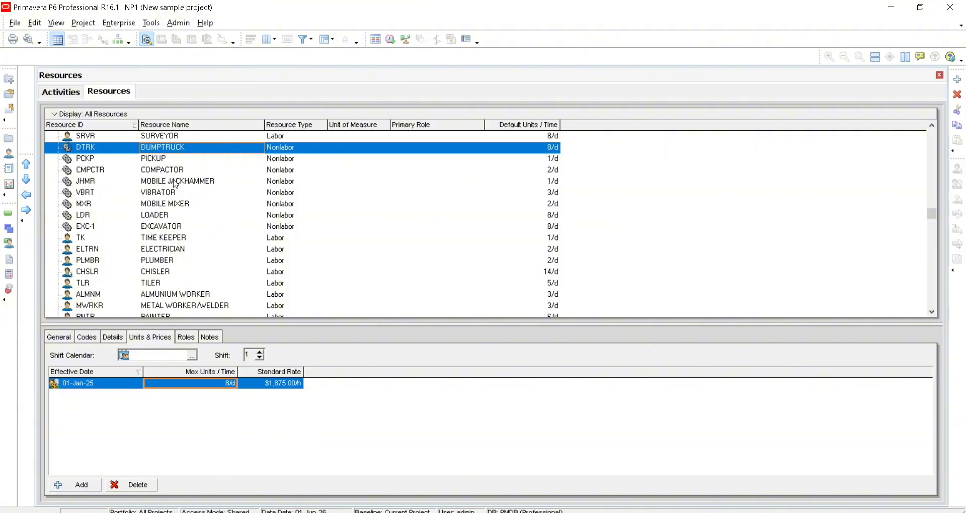
left_click(157, 159)
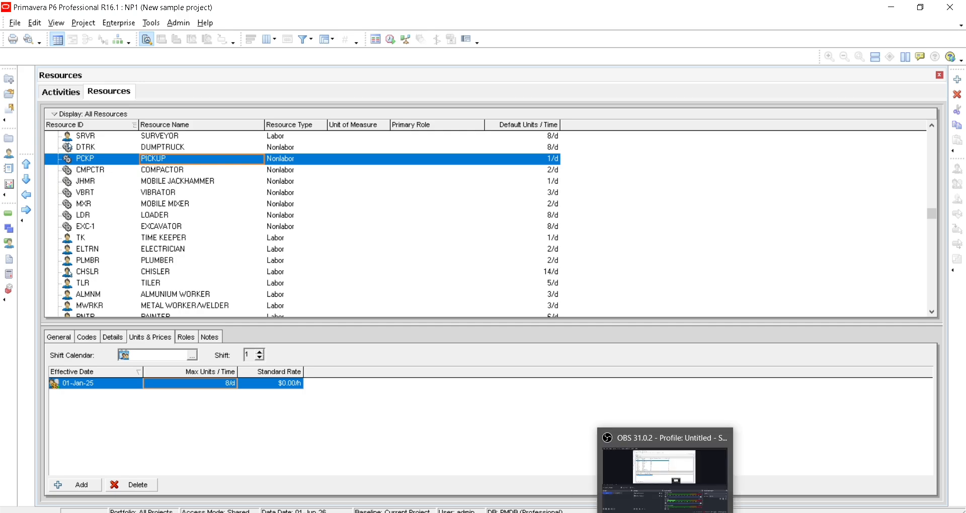
Return to the activity list and increase the height of activity A1000's row to fit its full name
left_click(636, 512)
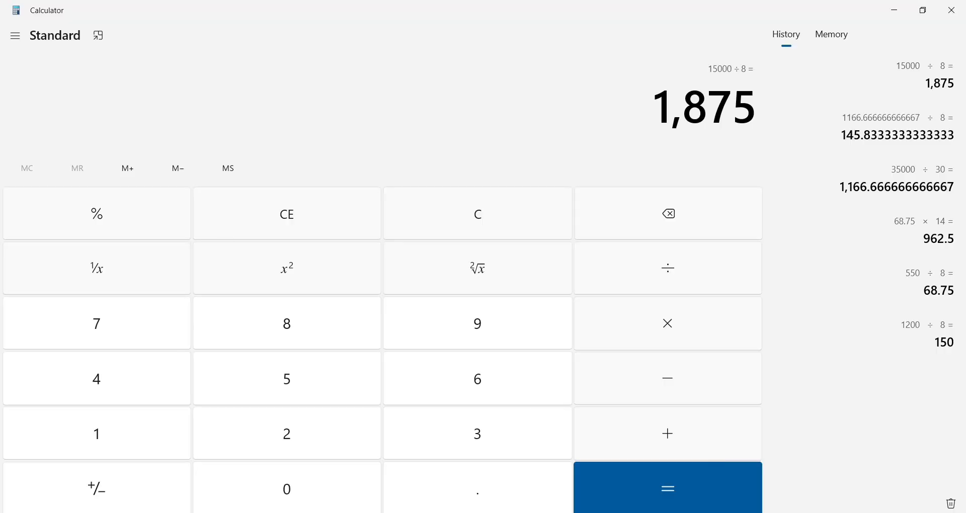
left_click(635, 512)
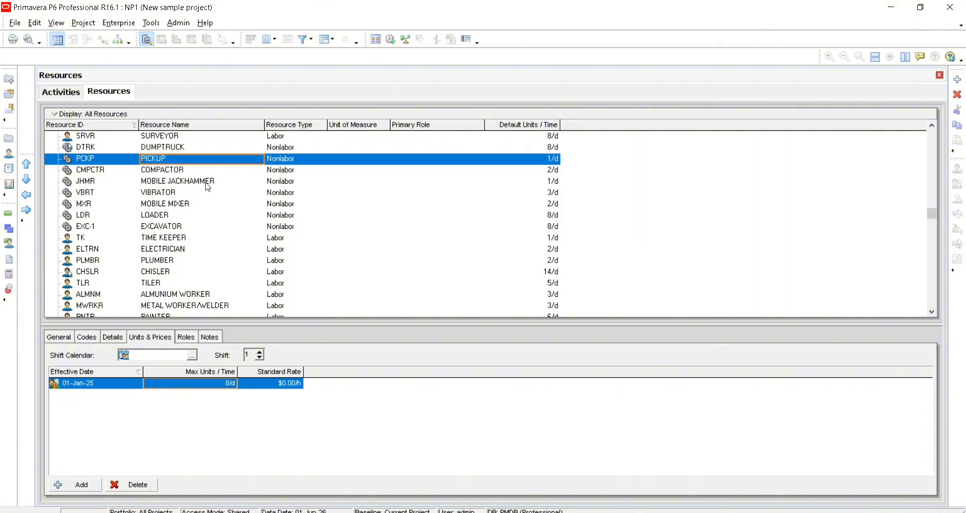
left_click(61, 92)
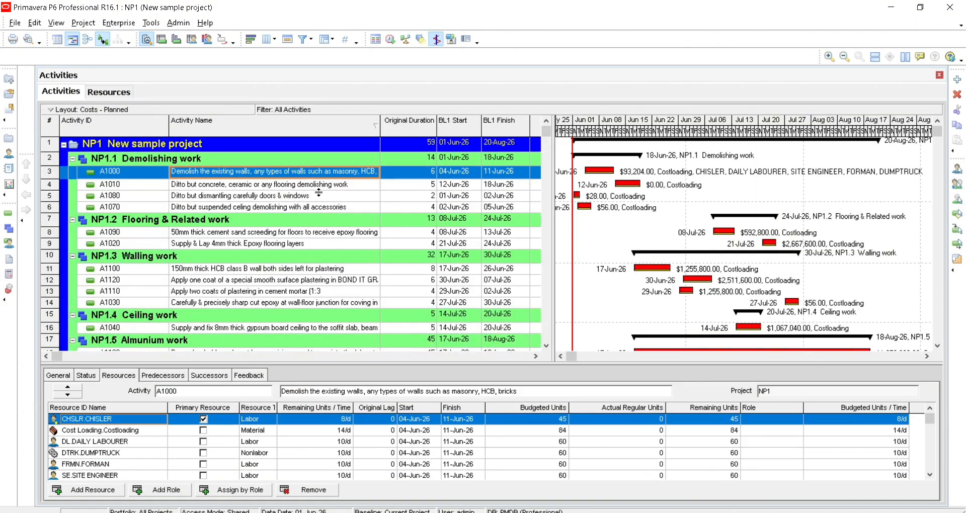
left_click_drag(301, 182, 302, 189)
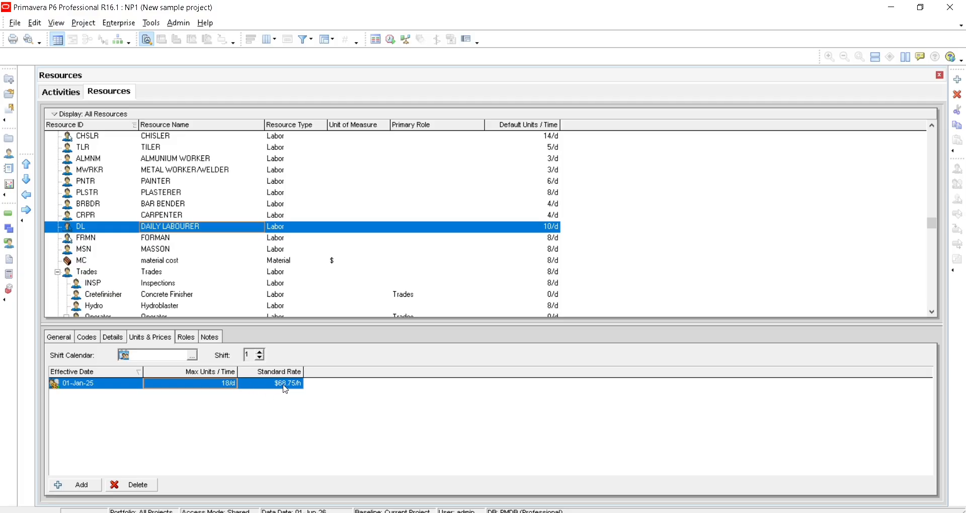
Set the maximum units per time of the DAILY LABOURER resource to 14 per day
left_click(231, 386)
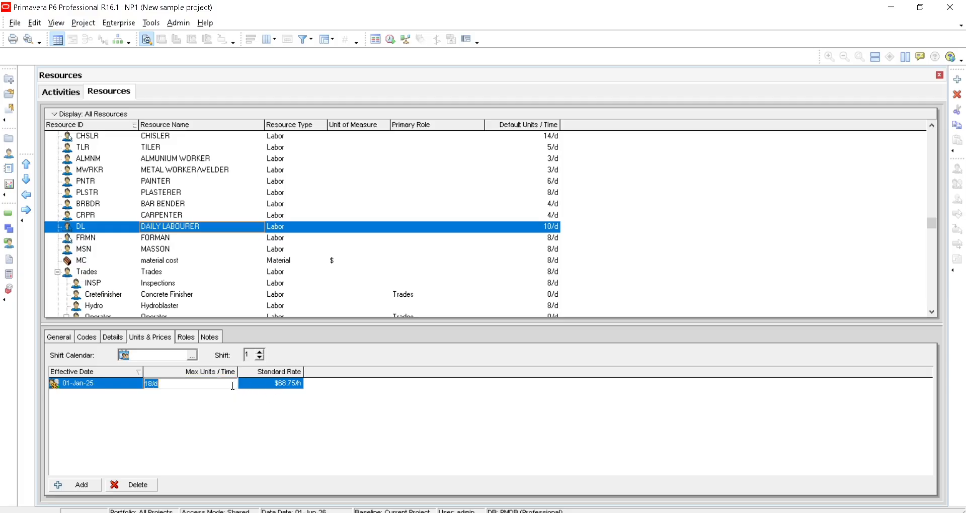
type("14")
left_click(288, 385)
left_click(226, 385)
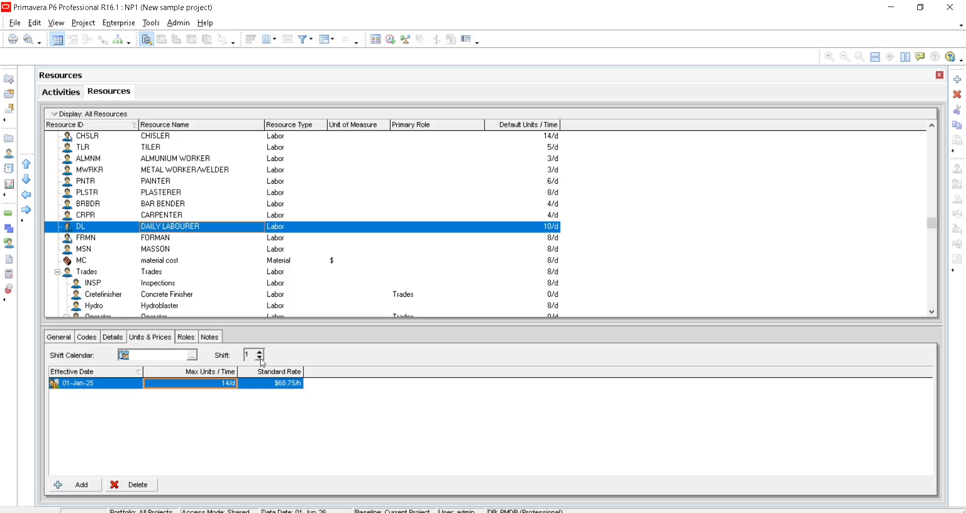
Try a maximum of 8 units per day for DAILY LABOURER and change it back to 14 per day
left_click(256, 384)
left_click(218, 384)
type("8")
left_click(272, 388)
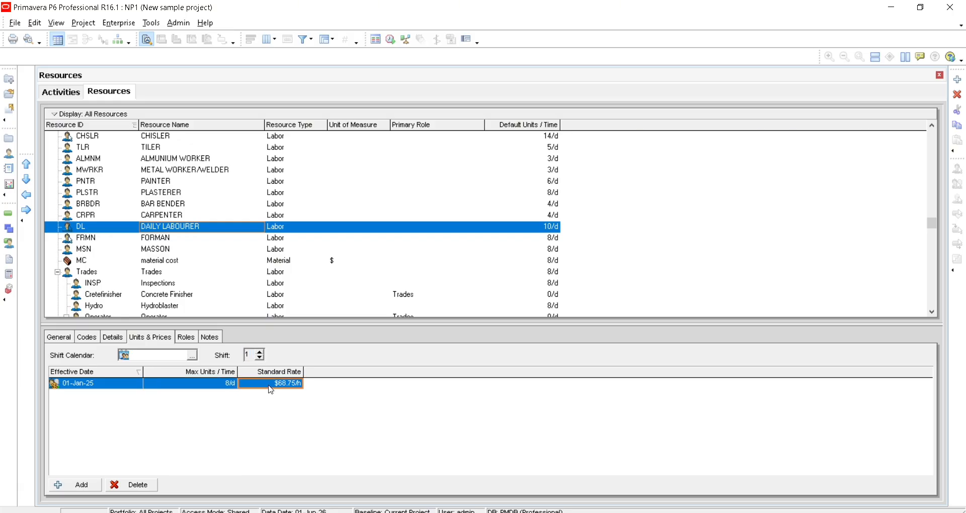
left_click(226, 386)
type("1")
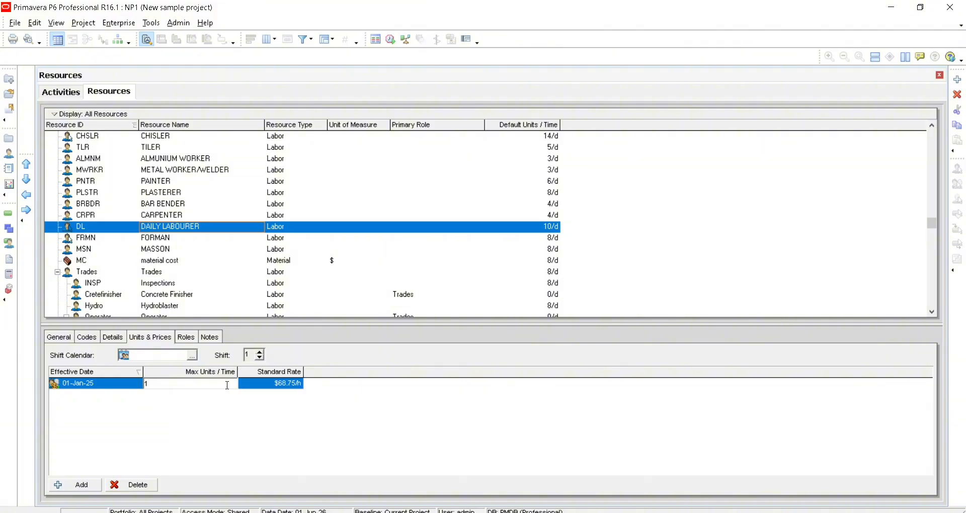
type("4")
left_click(257, 387)
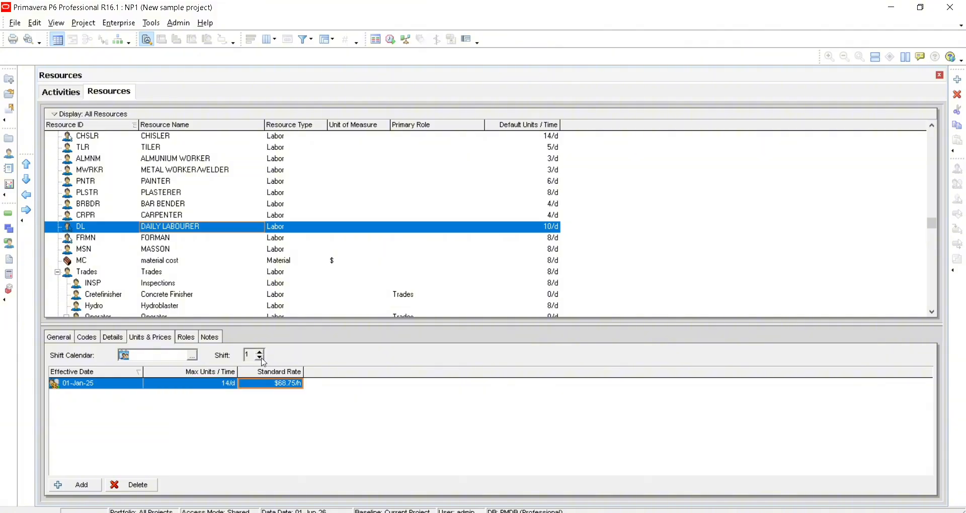
Assign the 3-shift Operations shift calendar to DAILY LABOURER and set the shift number to 2
left_click(192, 358)
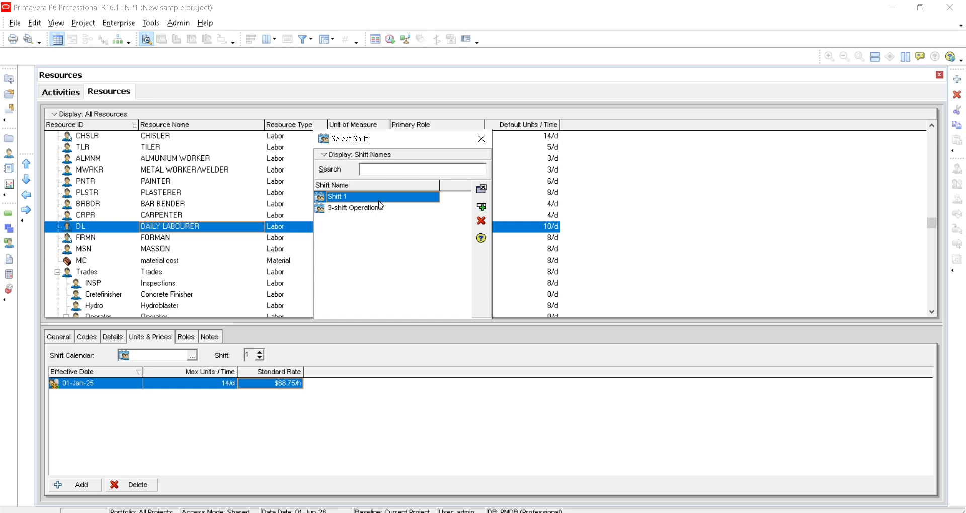
left_click(481, 209)
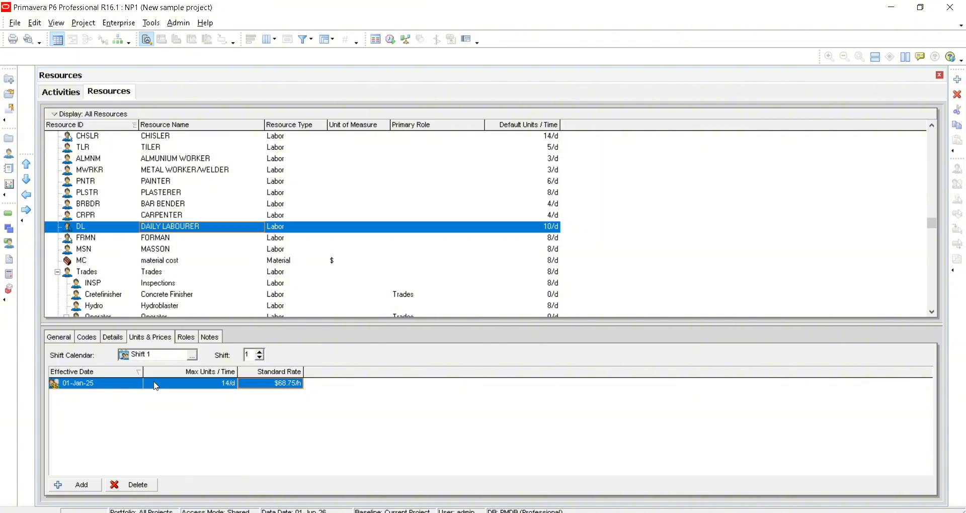
left_click(193, 357)
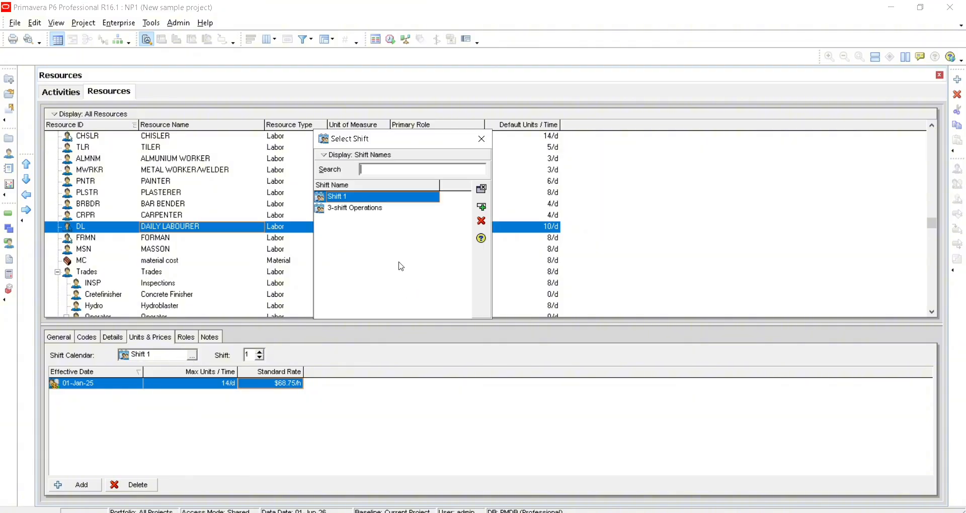
left_click(372, 209)
double_click(374, 209)
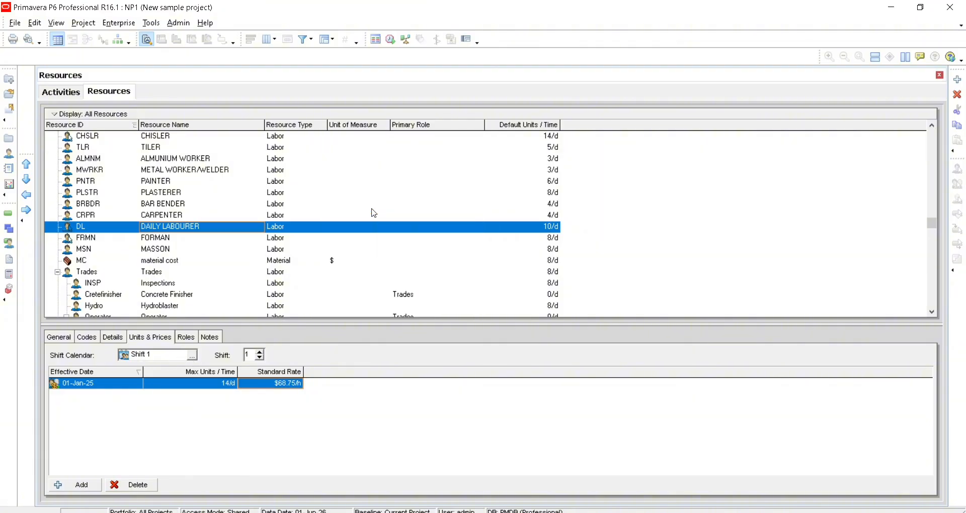
left_click(260, 352)
left_click(255, 432)
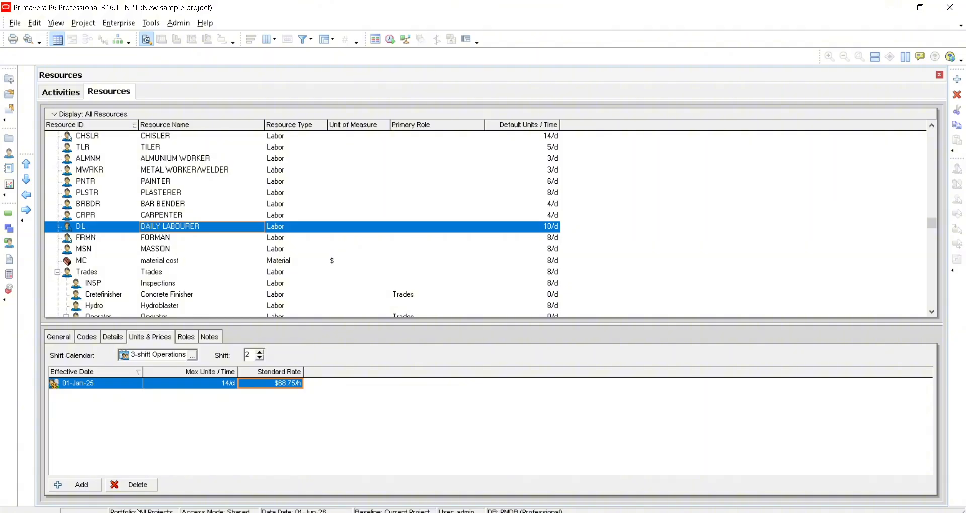
Return to the activity list, select activity A1020 for the 4mm thick Epoxy flooring layers and show its activity details
left_click(59, 94)
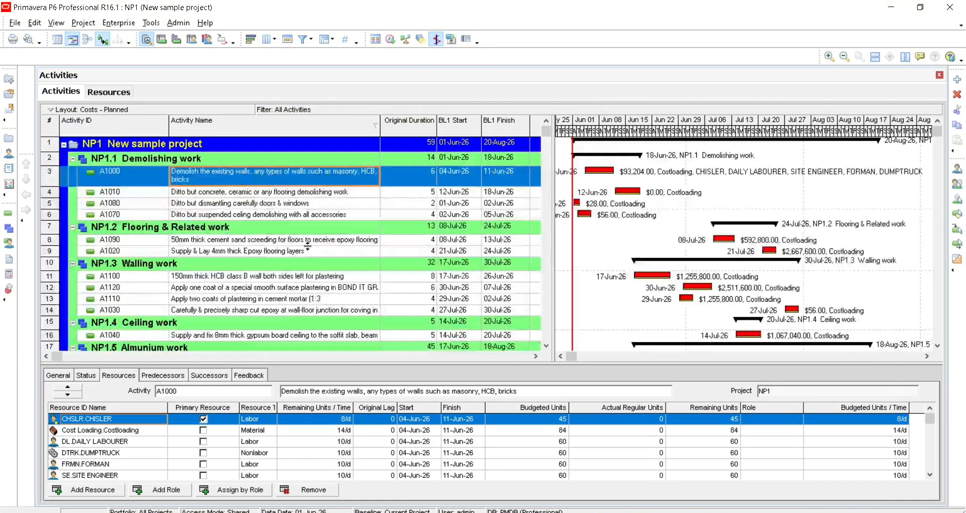
left_click(234, 237)
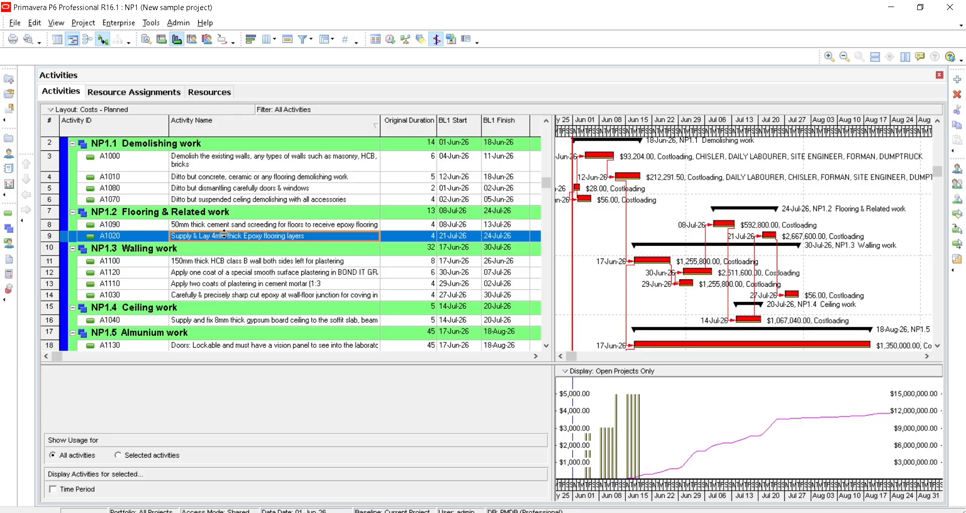
right_click(213, 242)
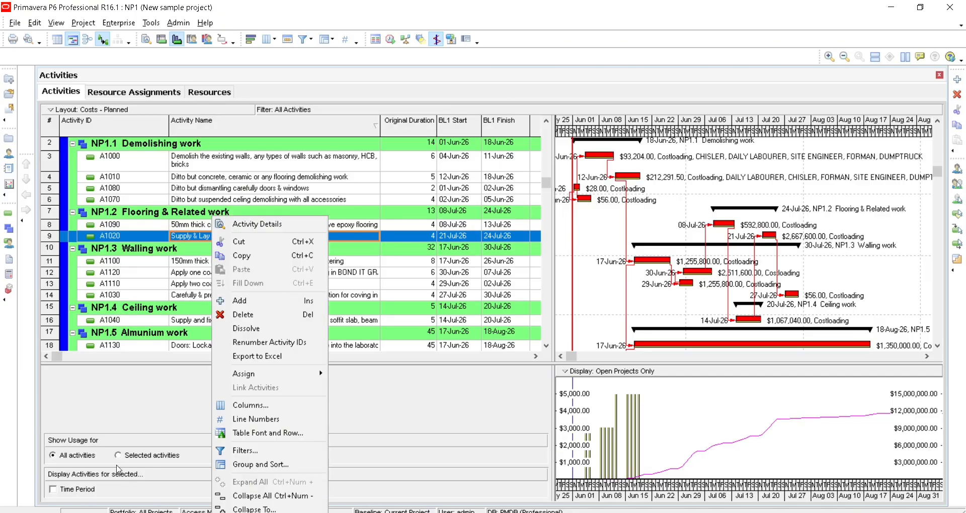
left_click(61, 437)
right_click(253, 237)
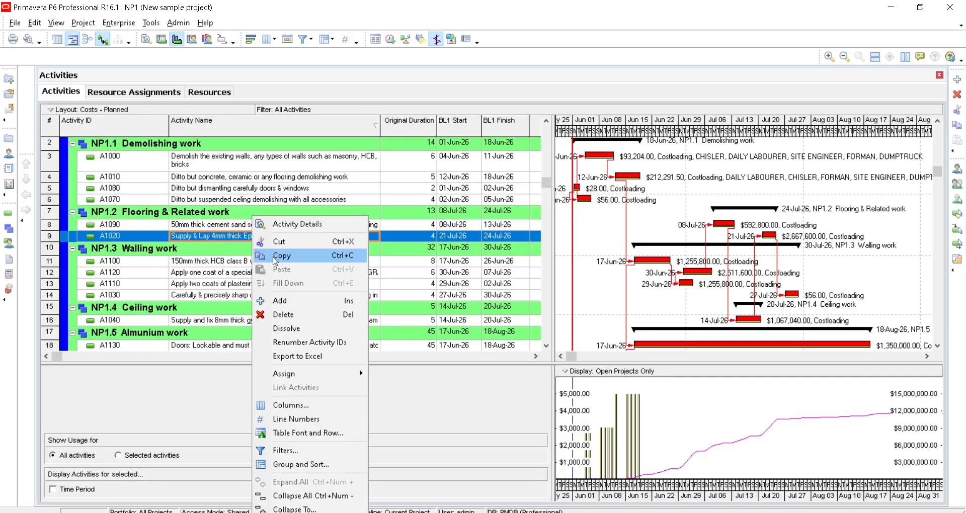
left_click(302, 225)
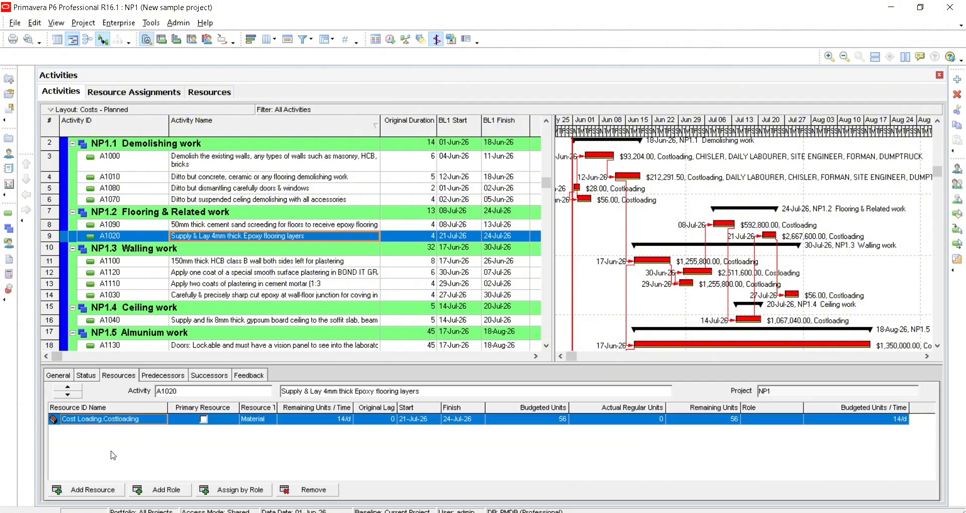
Search the resources assignable to activity A1020 for "tech" and "epoxy", and close the assignment dialog
left_click(109, 492)
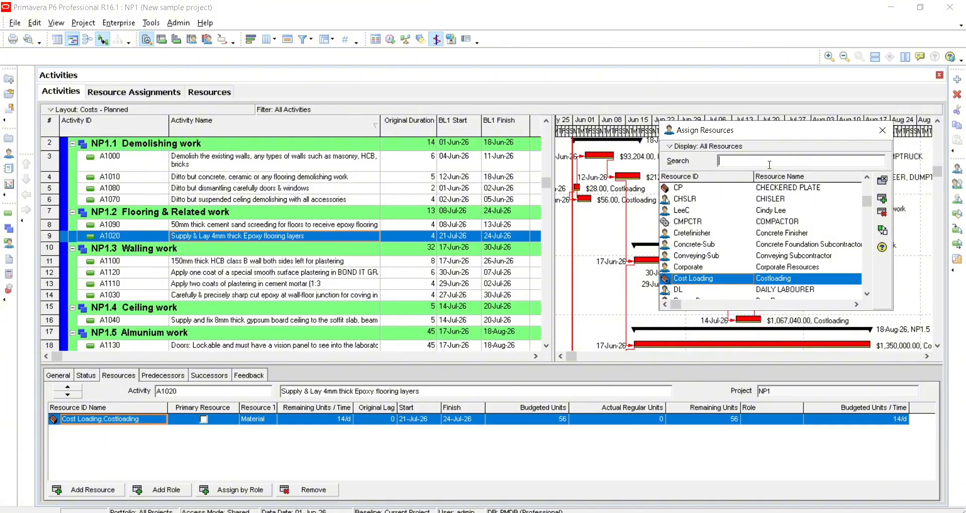
type("ech")
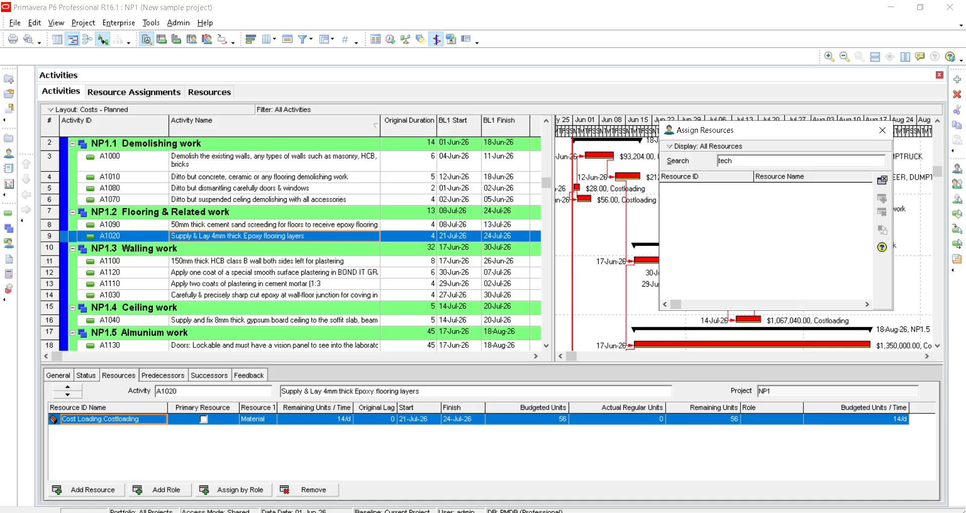
key("BackSpace")
key("BackSpace")
key("BackSpace")
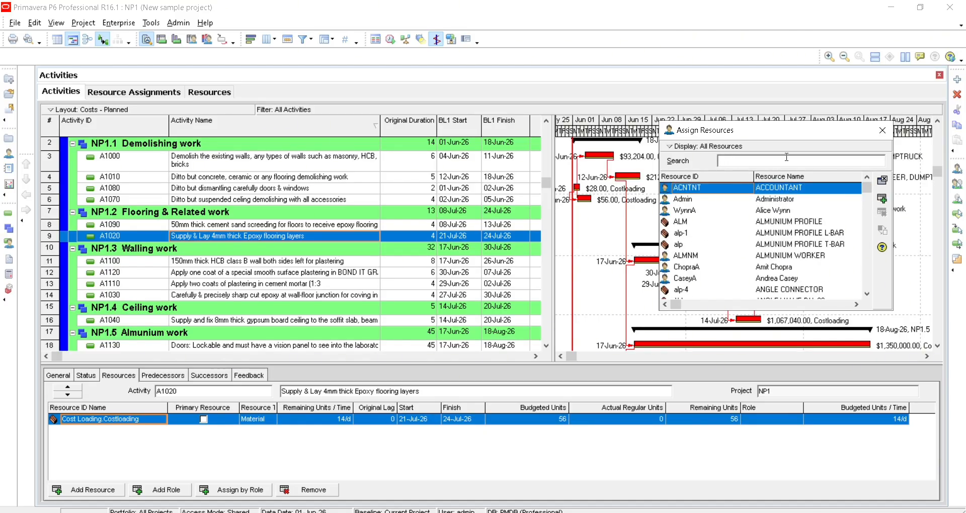
type("epoxy")
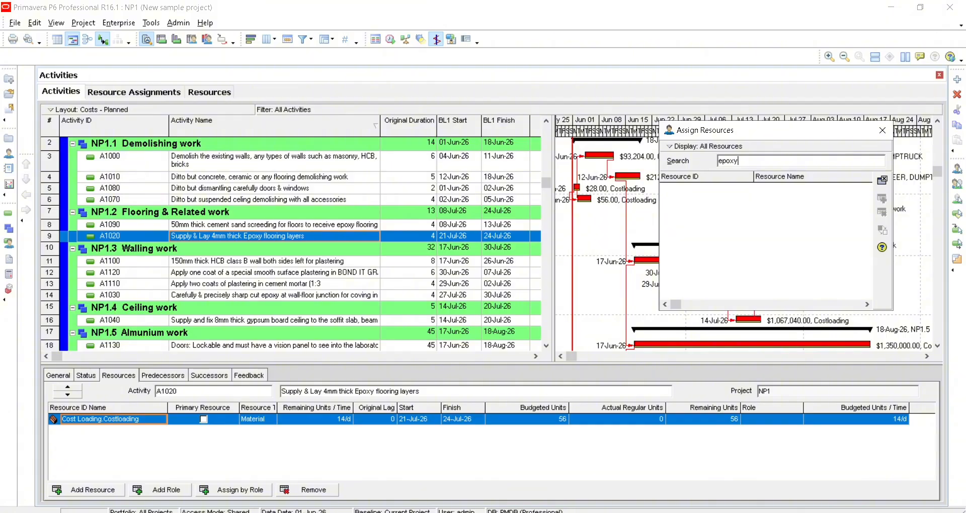
key("BackSpace")
key("BackSpace")
key("BackSpace")
key("BackSpace")
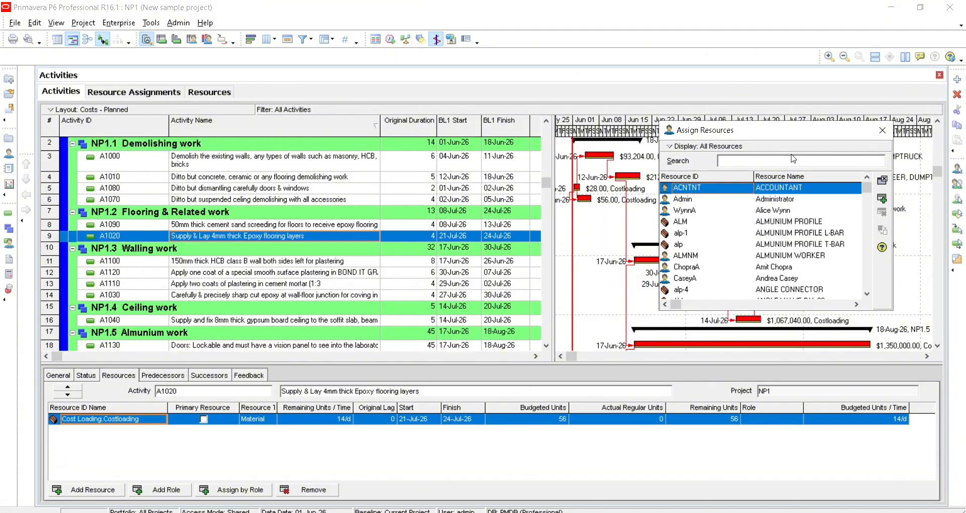
left_click(881, 132)
Open the enterprise resource list and add a new resource with ID Epxy and name "Expoxy worker"
left_click(84, 23)
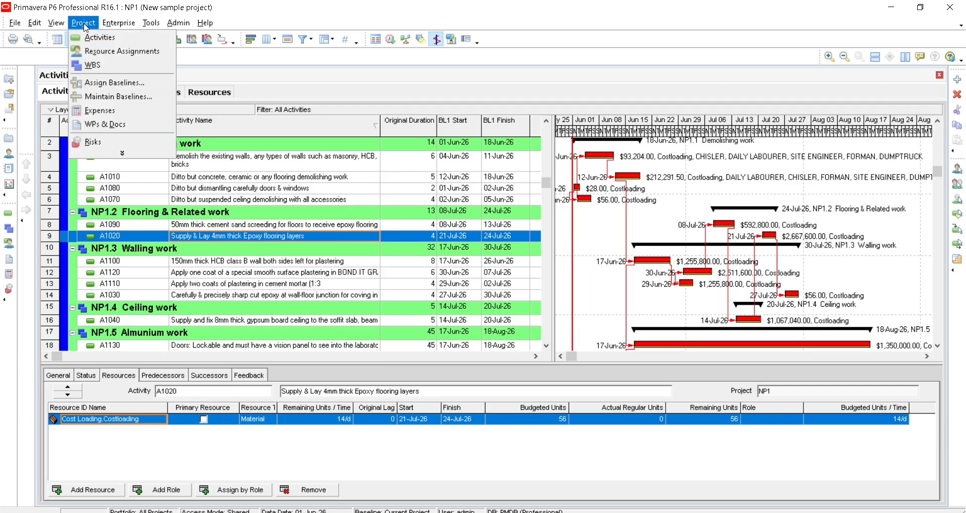
mouse_move(121, 25)
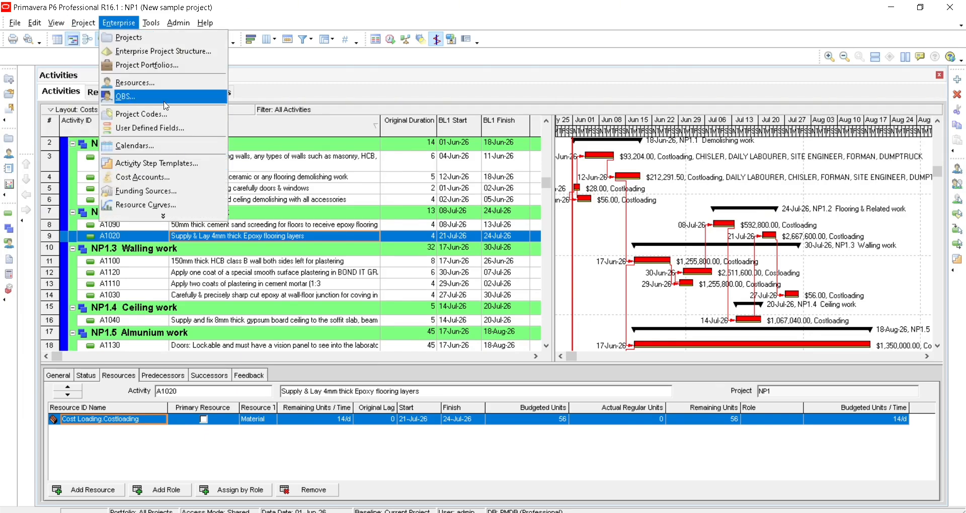
left_click(164, 83)
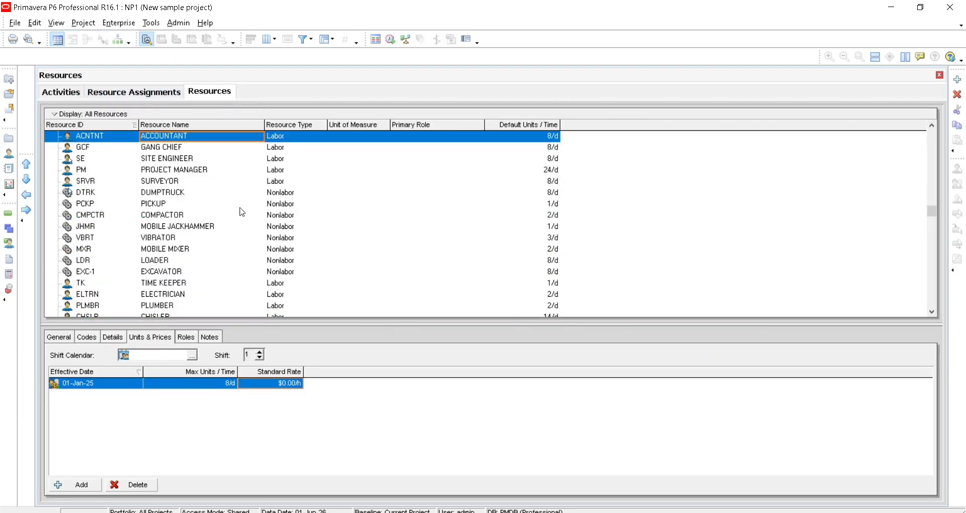
left_click(957, 80)
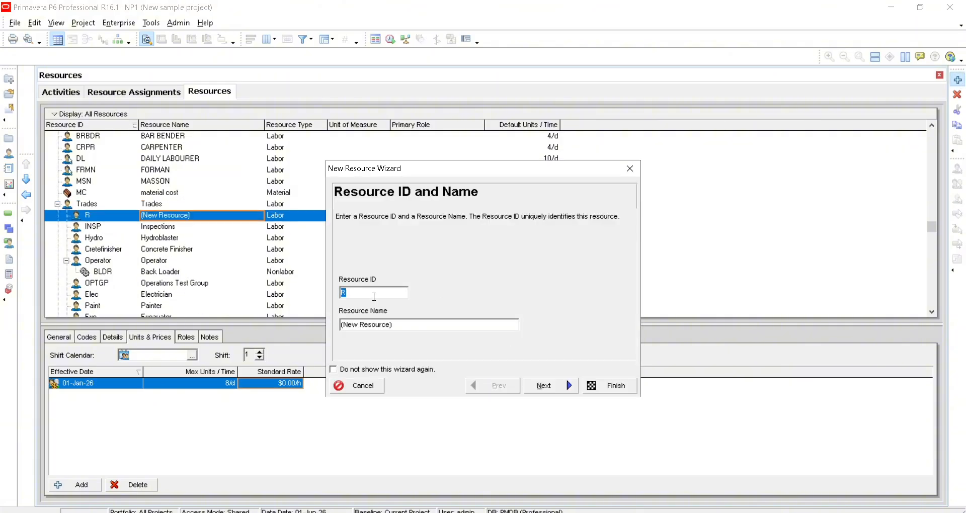
type("e")
left_click_drag(395, 324, 342, 328)
type("Expoxy")
left_click(548, 385)
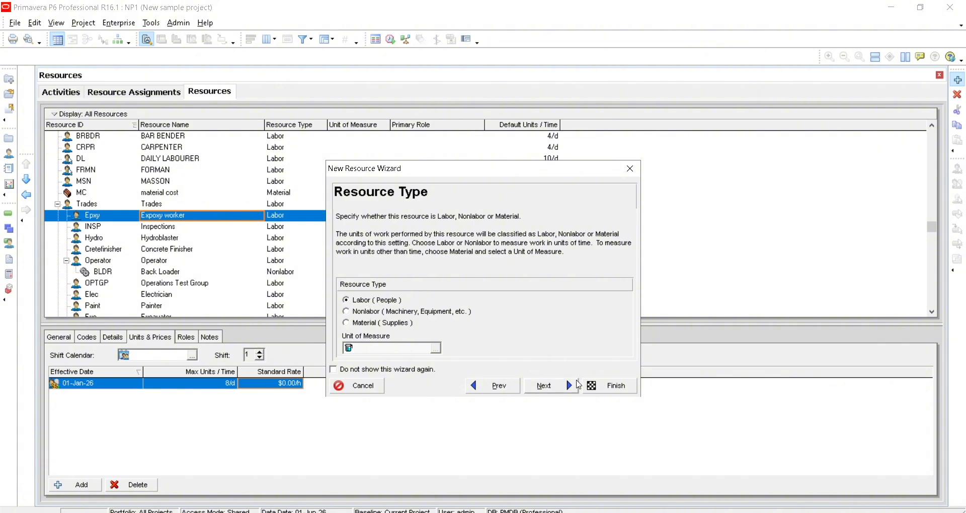
Keep the new resource's type as Labor and proceed to its Units / Time & Prices settings
left_click(574, 385)
left_click(513, 386)
left_click(571, 386)
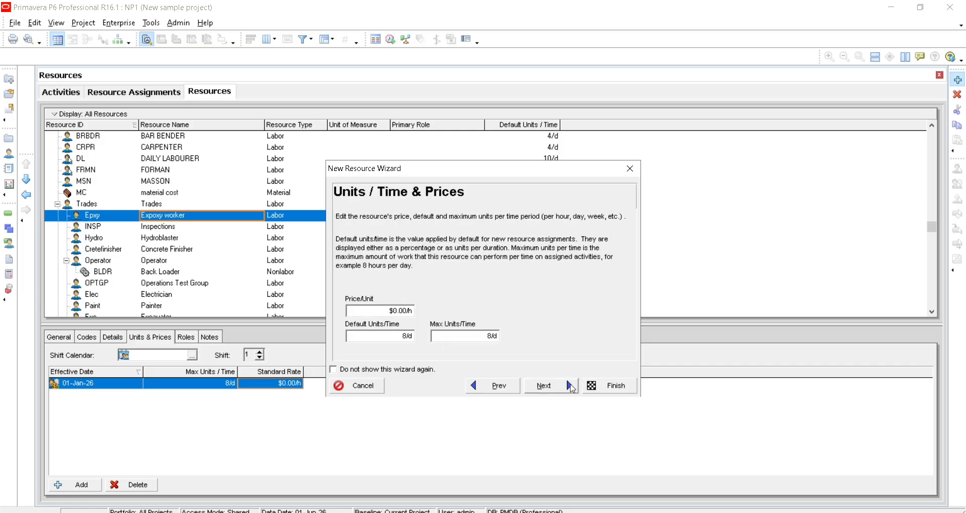
left_click(494, 387)
left_click(544, 381)
Try to set the new Expoxy worker resource's default units per time to 14
left_click(401, 336)
type("10")
left_click(433, 337)
type("8")
left_click(455, 334)
left_click(352, 335)
type("14")
left_click(386, 309)
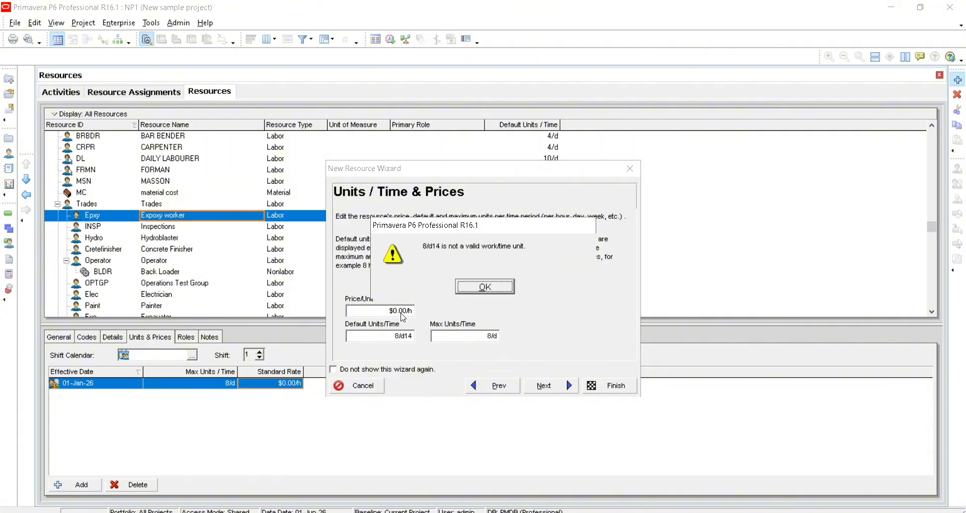
left_click(484, 290)
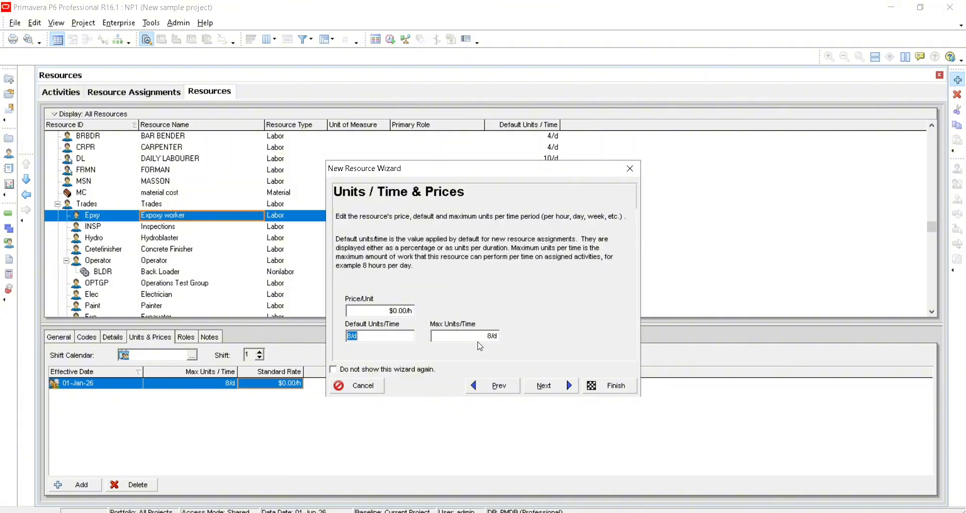
Set the Expoxy worker's maximum units per time to 14 and move to its price per unit
left_click(492, 336)
left_click_drag(436, 336, 424, 338)
type("14")
left_click(398, 335)
left_click(386, 311)
Switch to Calculator and divide 2500 by 8 to work out the epoxy worker's hourly rate
key("alt+Tab")
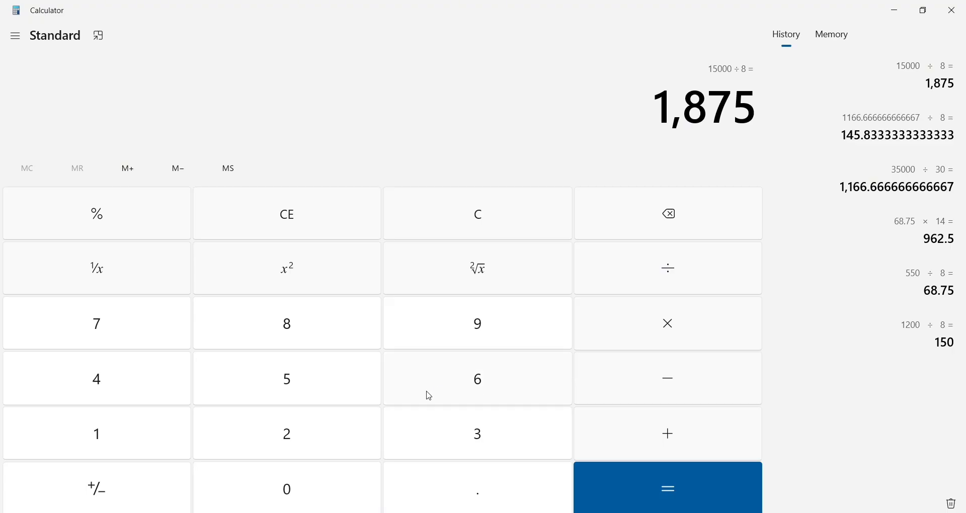
type("2")
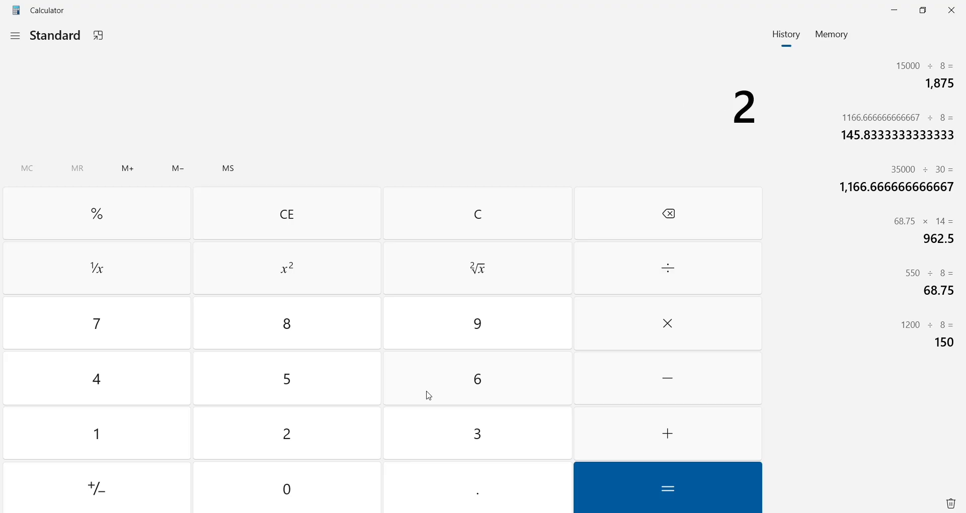
type("500")
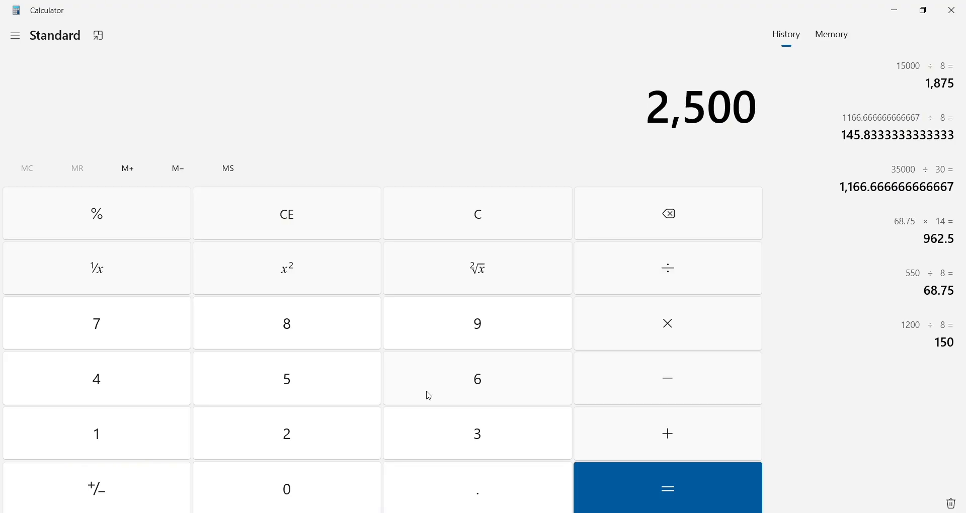
type("/8")
key("Return")
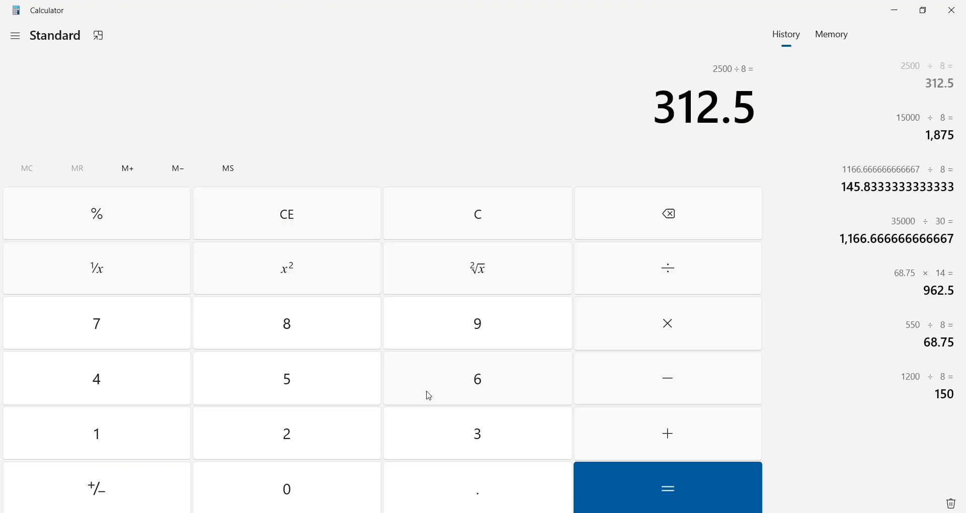
Return to Primavera P6 and set the Expoxy worker's price per unit to 312.5 per hour
key("alt+Tab")
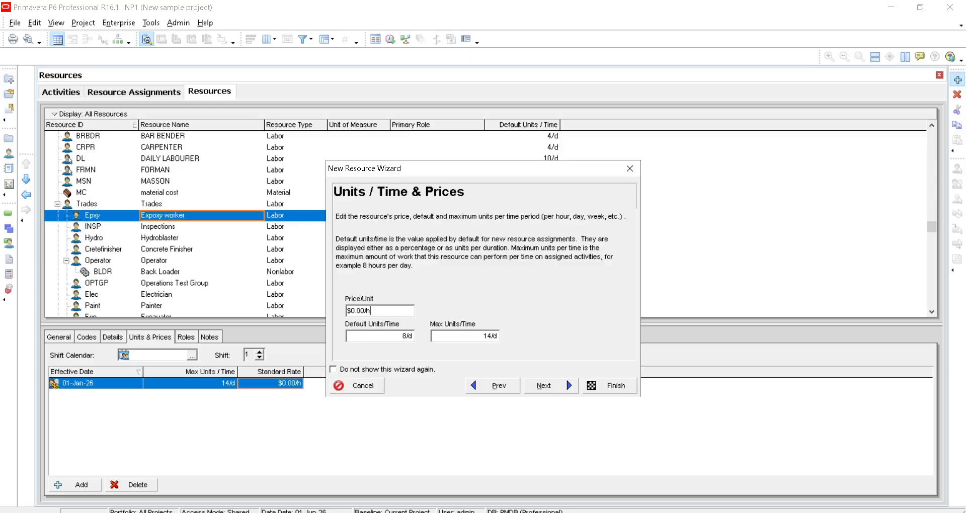
double_click(358, 313)
type("312.5")
left_click(565, 386)
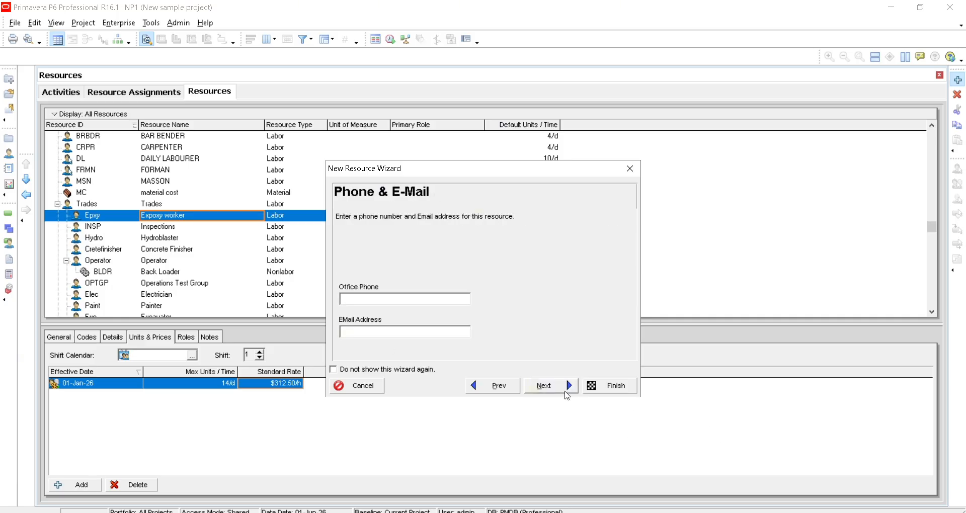
Leave contact details and roles empty, assign the existing New proj cal calendar, and finish the Expoxy worker resource with auto-computed actuals
left_click(567, 395)
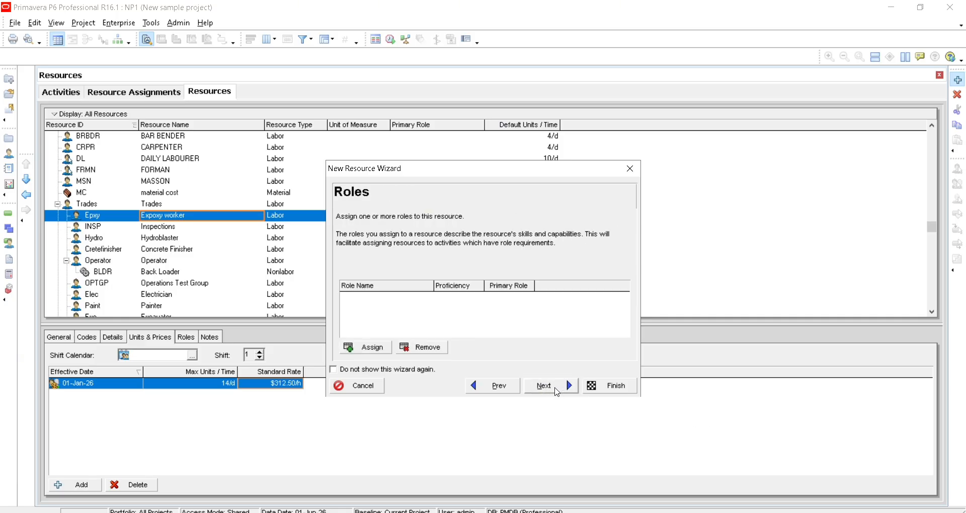
left_click(556, 391)
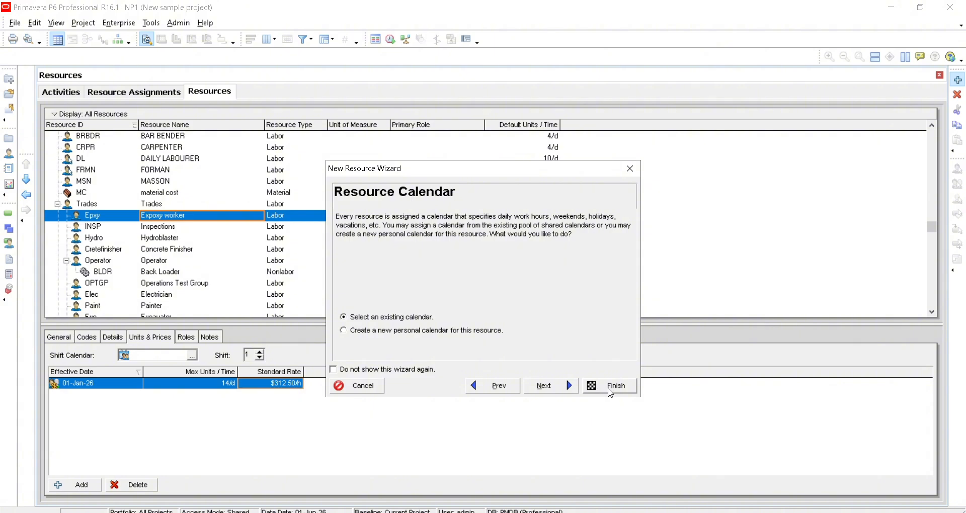
left_click(551, 386)
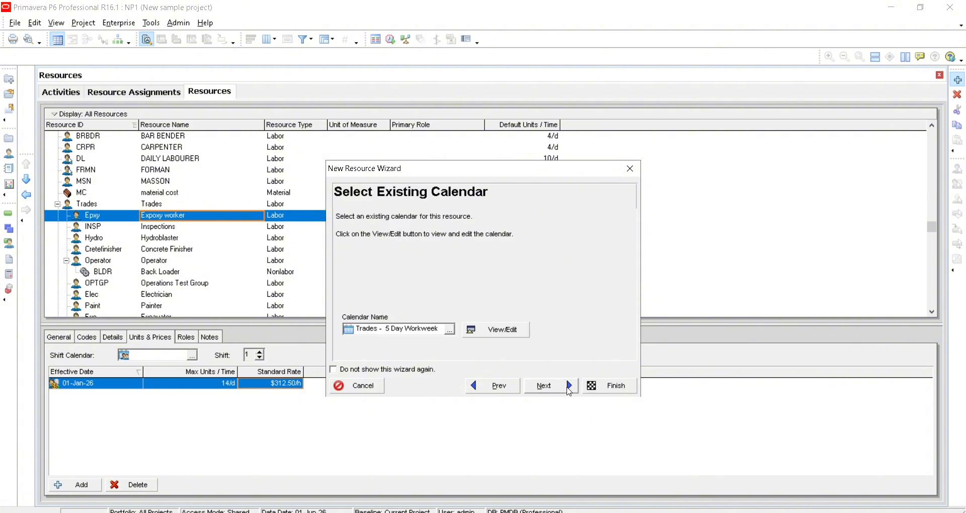
left_click(448, 330)
double_click(391, 253)
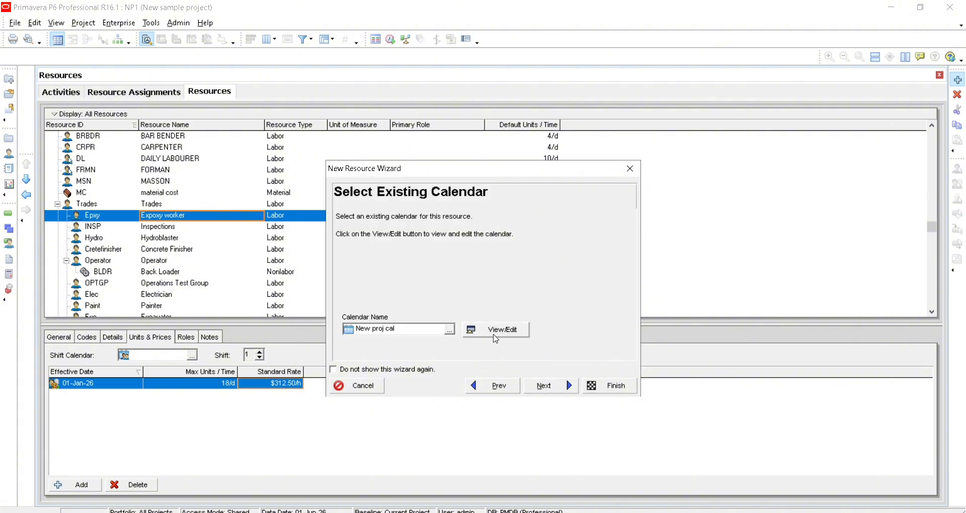
left_click(557, 386)
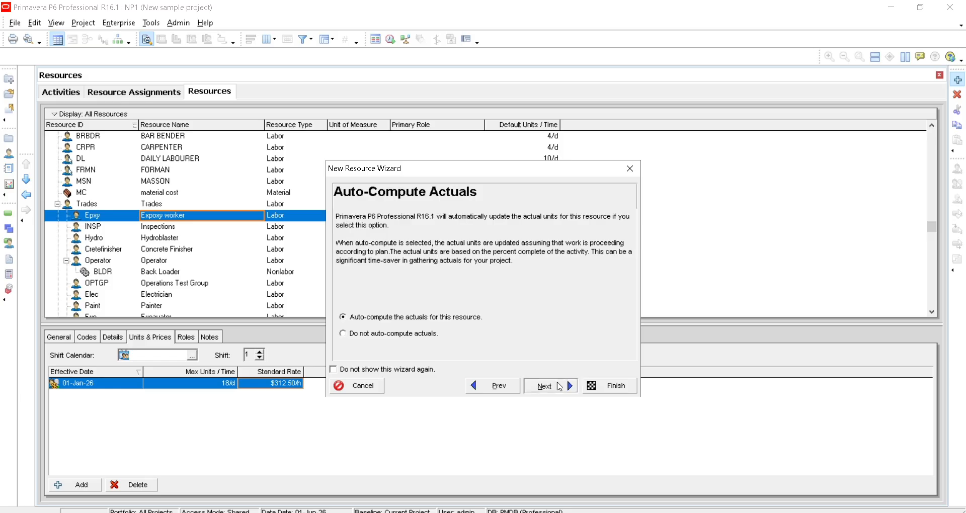
left_click(557, 386)
left_click(609, 386)
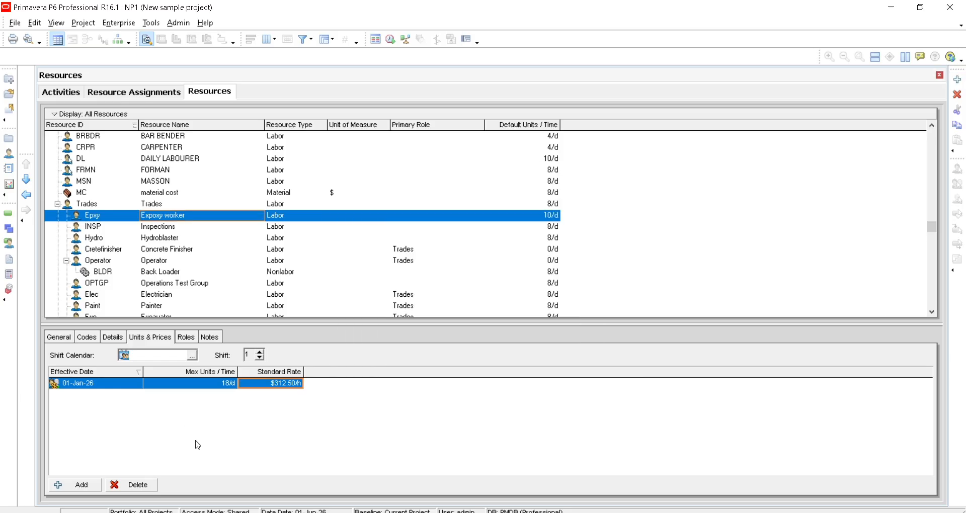
Find the Epxy resource and assign the Expoxy worker to activity A1020
left_click(72, 98)
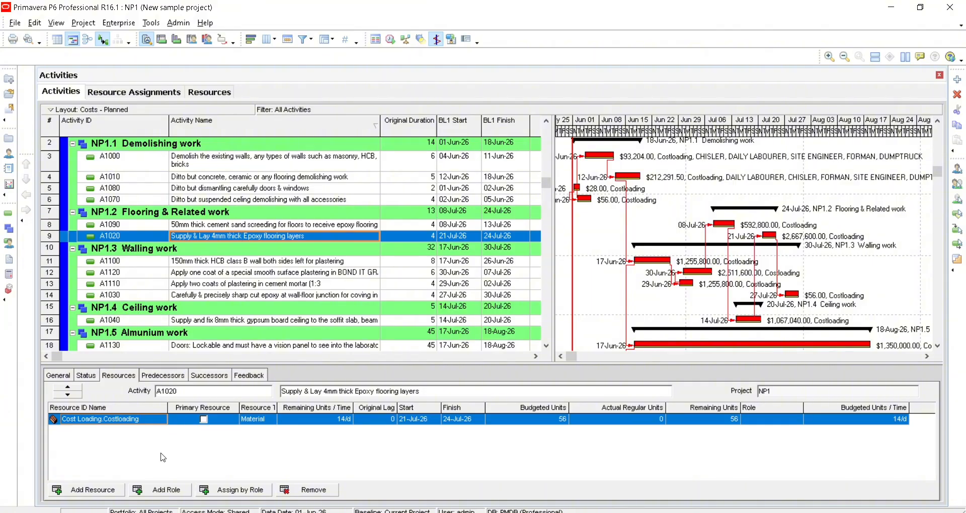
left_click(108, 491)
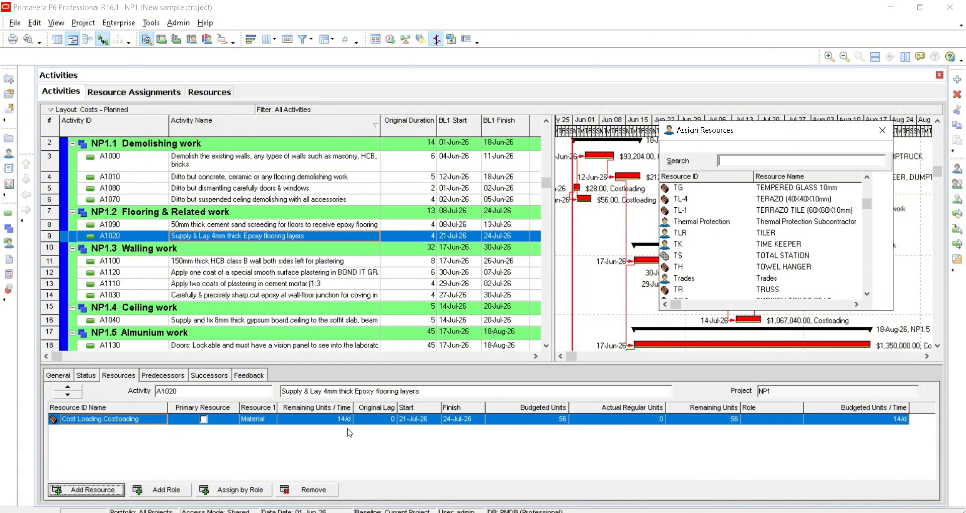
left_click(773, 161)
type("epo")
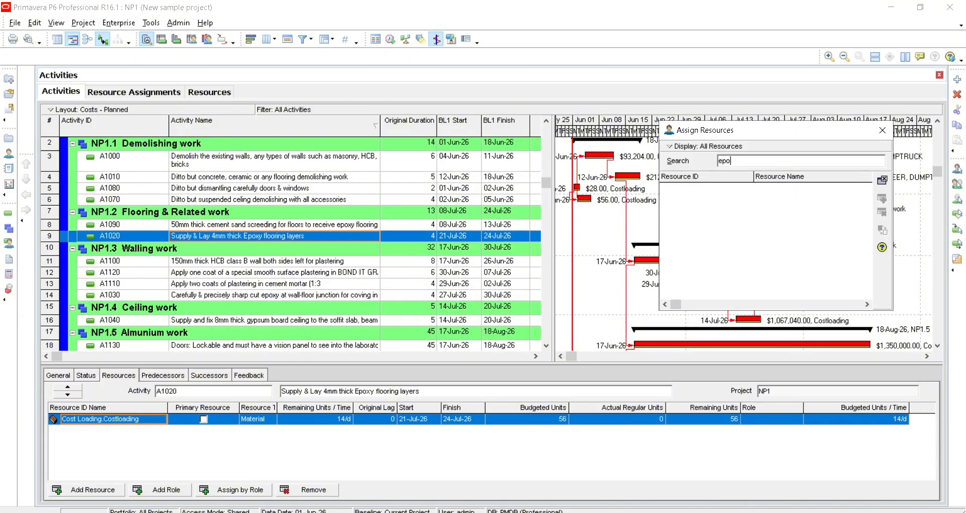
key("BackSpace")
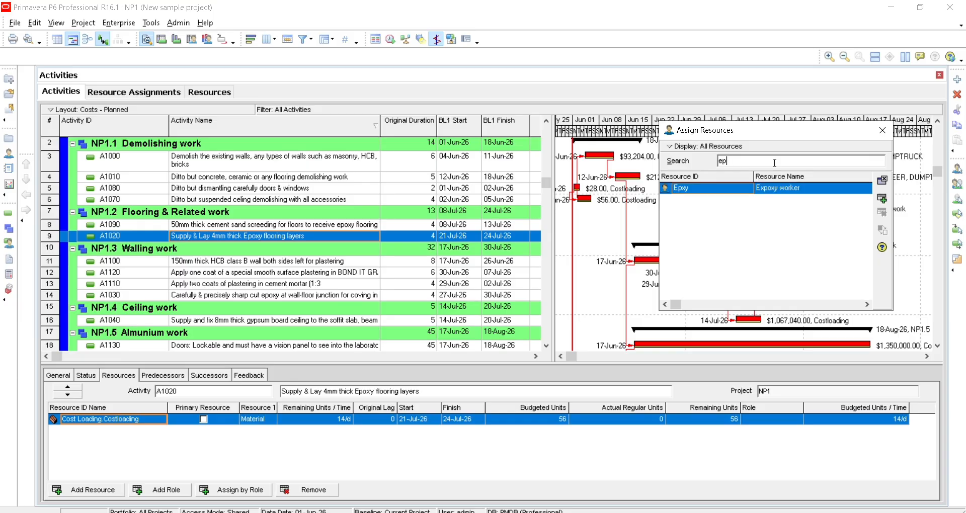
double_click(782, 189)
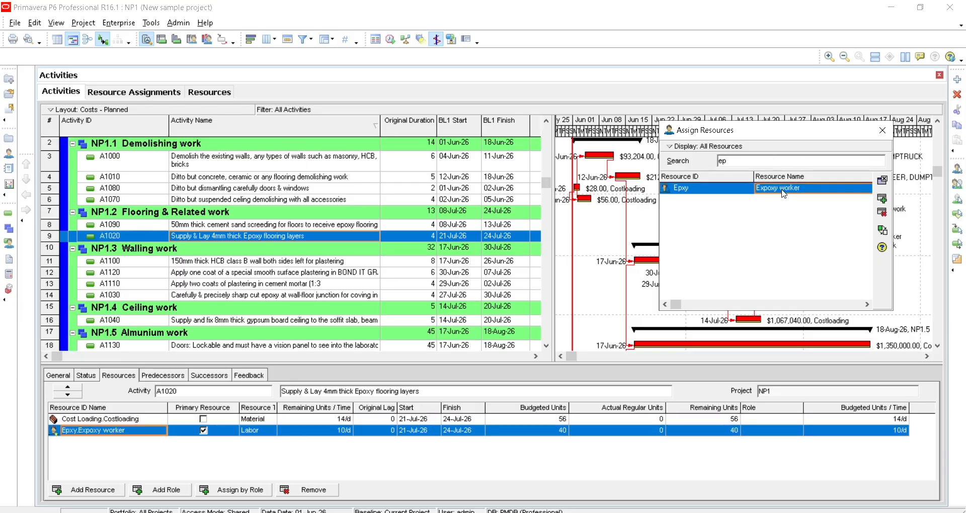
left_click(882, 130)
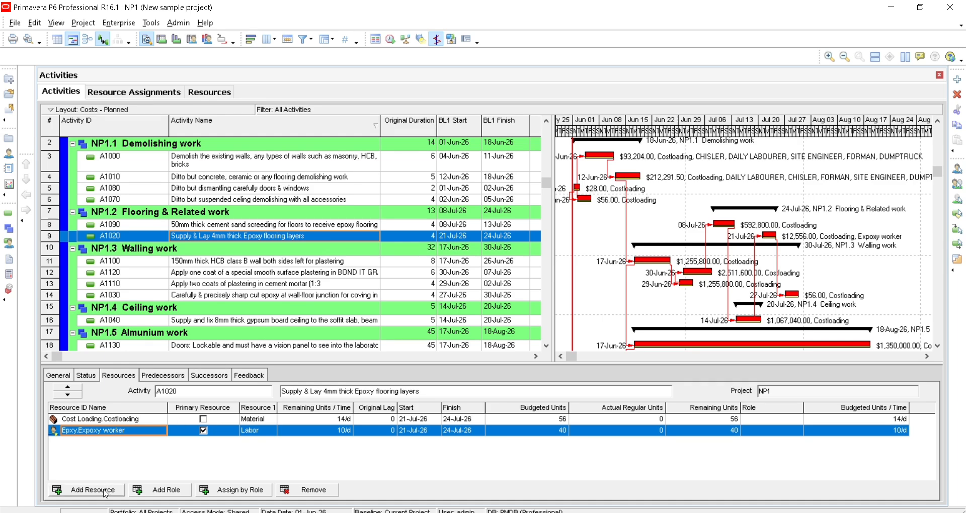
Open the enterprise resource list and add a resource under E&C Resources with ID and name "Epoxy"
left_click(118, 23)
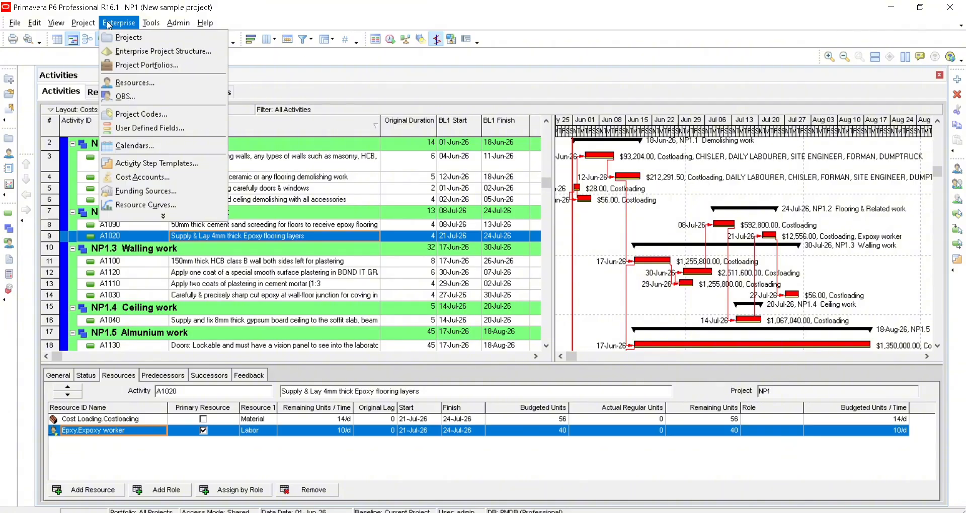
left_click(144, 83)
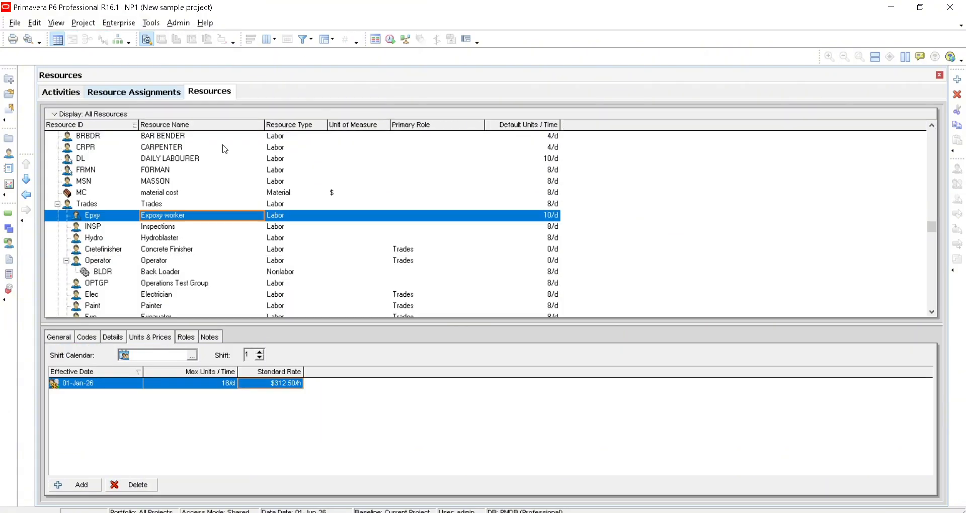
scroll(187, 173, "up", 1)
scroll(492, 181, "up", 15)
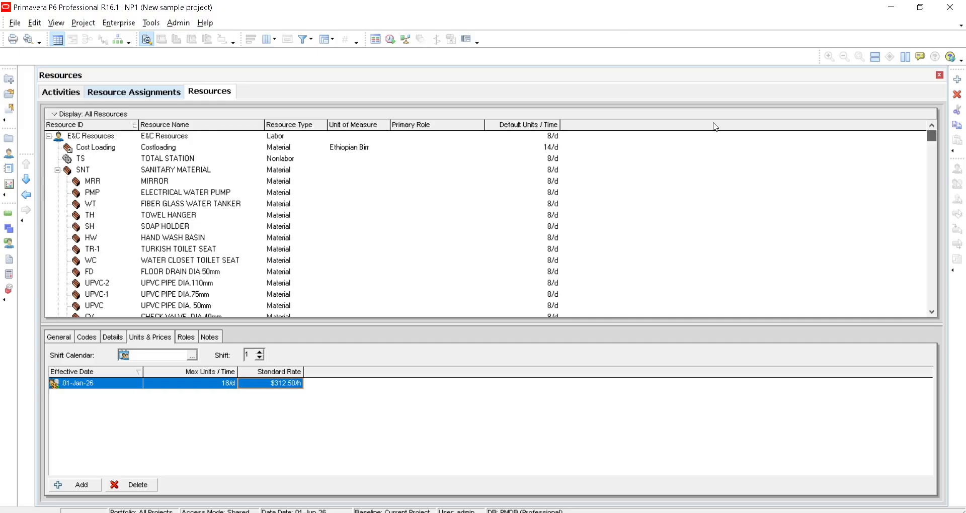
scroll(216, 244, "down", 2)
scroll(216, 246, "up", 3)
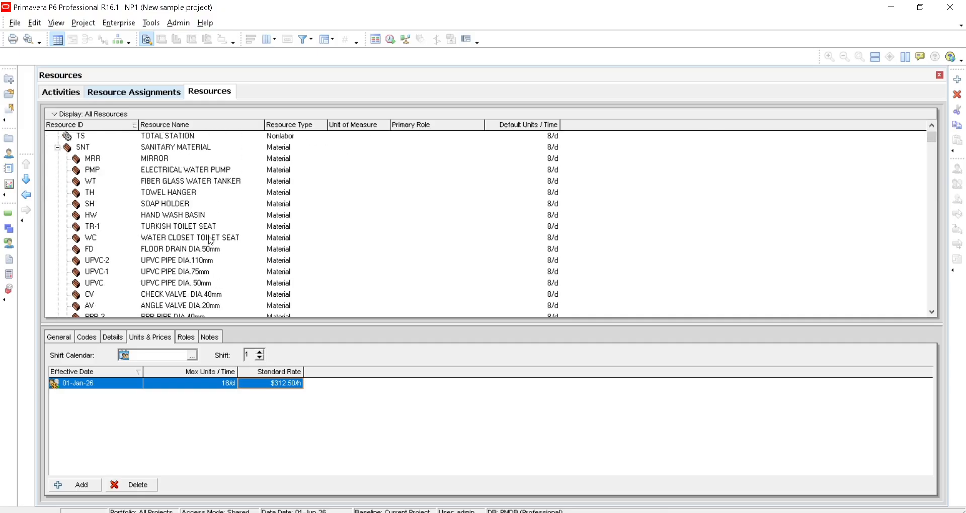
left_click(180, 140)
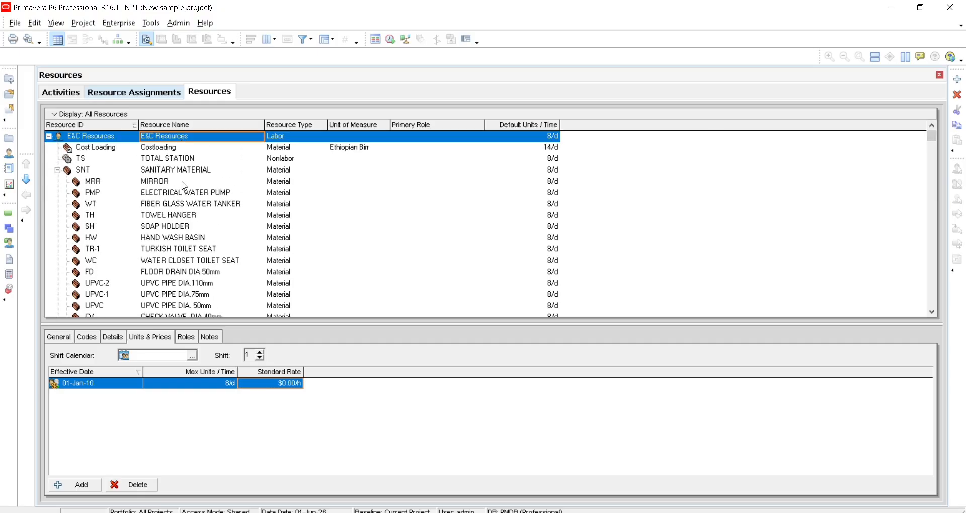
left_click(959, 81)
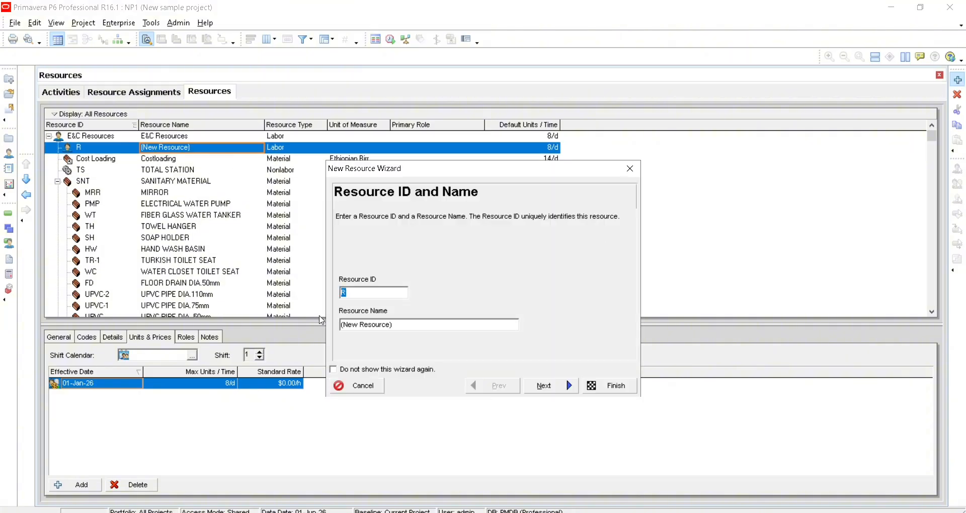
type("Epoxy")
left_click_drag(407, 325, 328, 327)
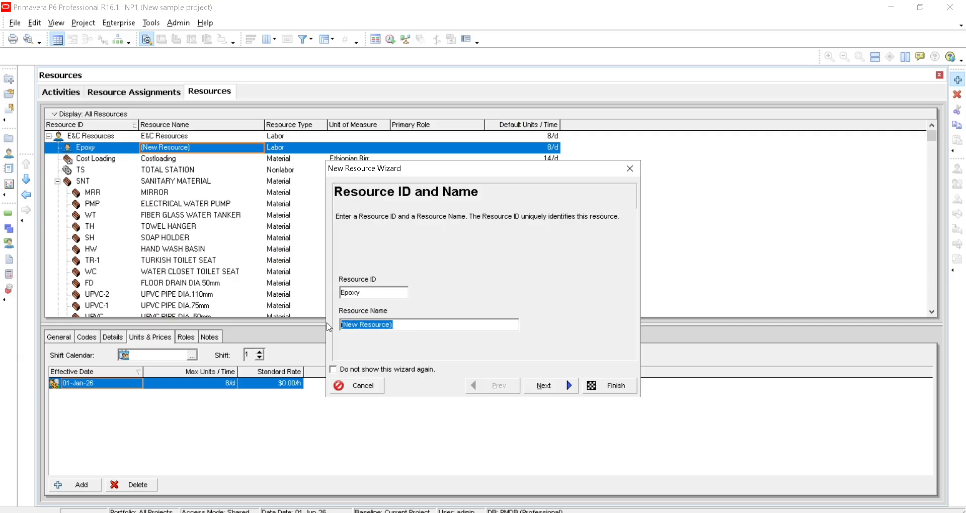
type("Epoxy")
left_click(551, 387)
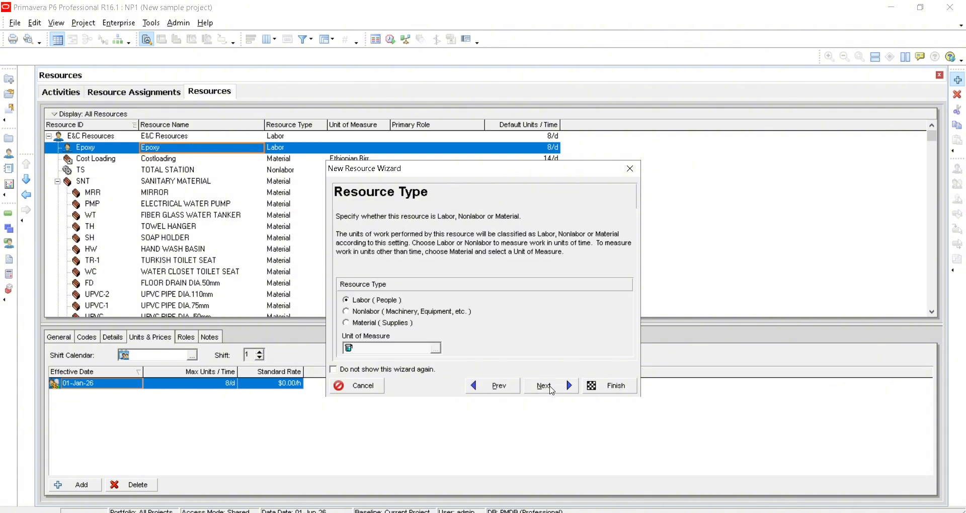
Set the Epoxy resource's type to Material with Sq.m as its unit of measure, and proceed to its prices
left_click(380, 324)
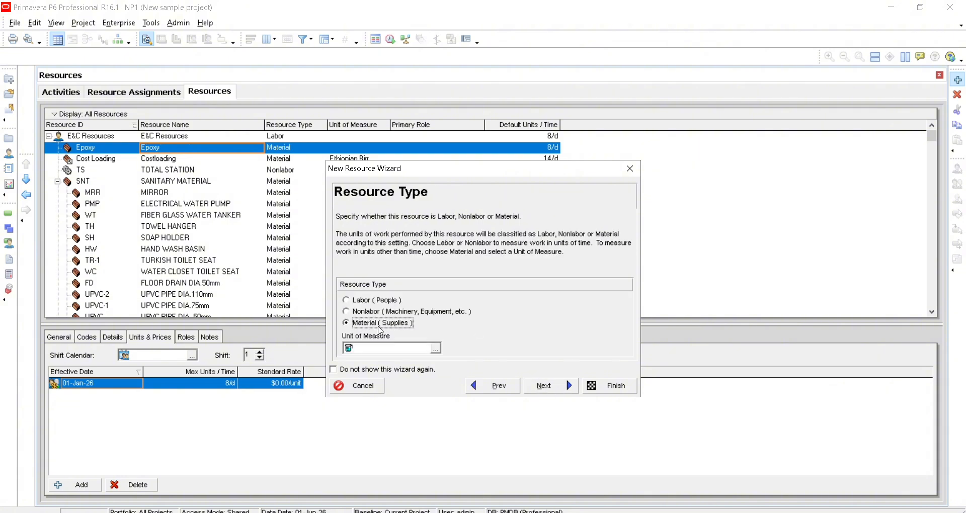
left_click(436, 348)
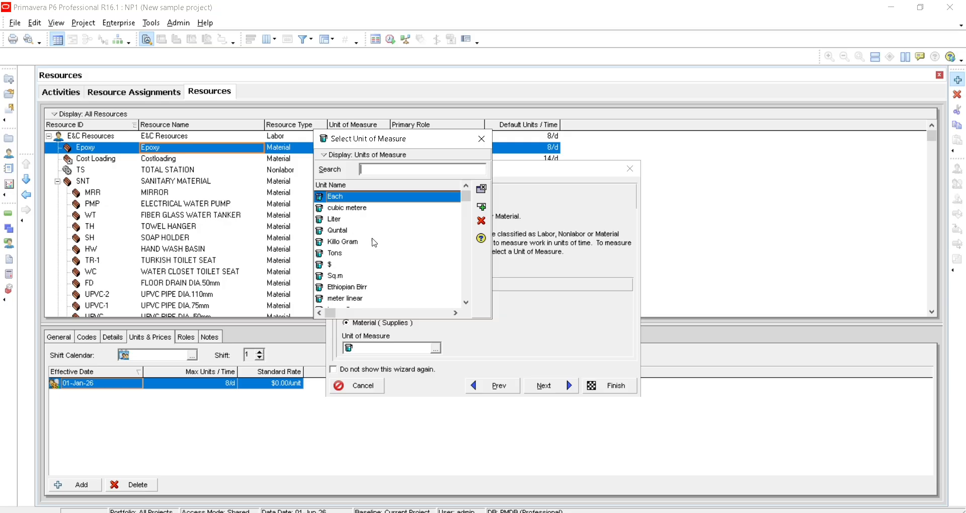
left_click(362, 208)
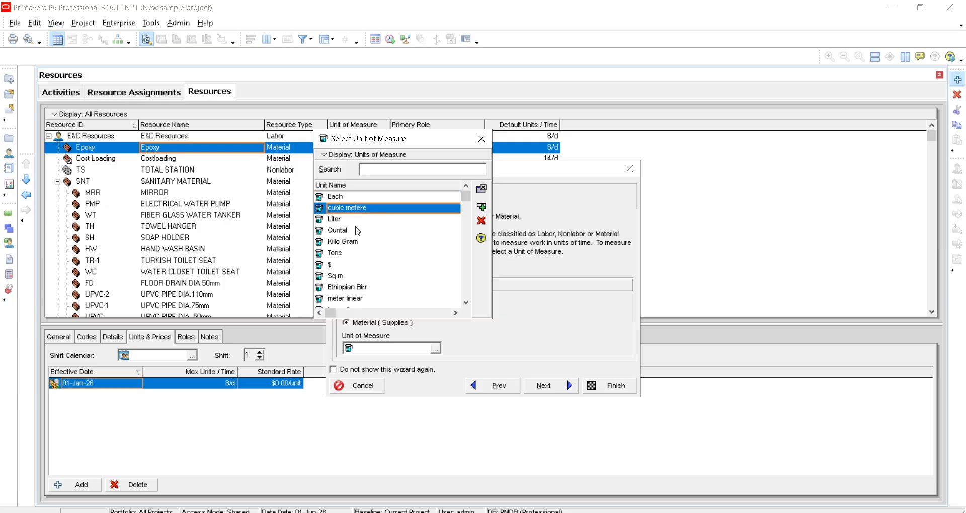
scroll(372, 261, "down", 1)
scroll(382, 279, "down", 3)
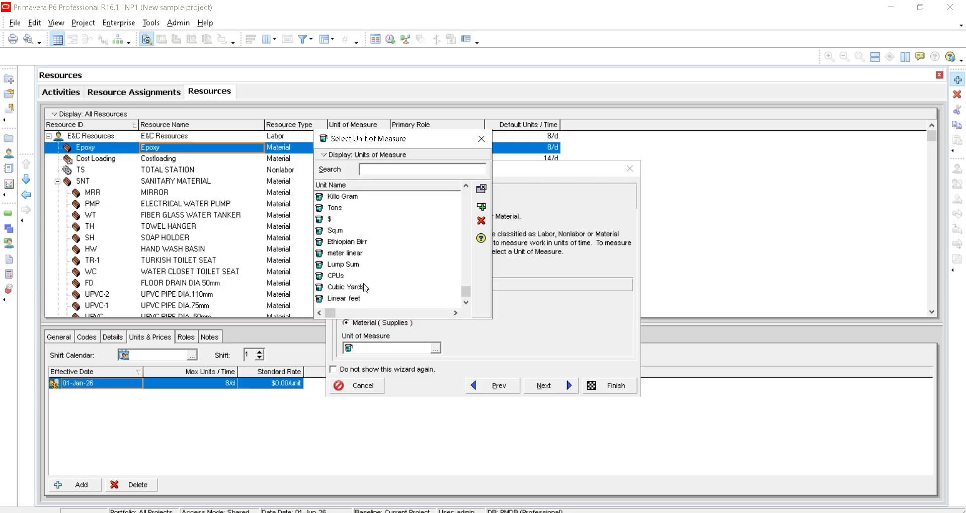
scroll(367, 289, "up", 3)
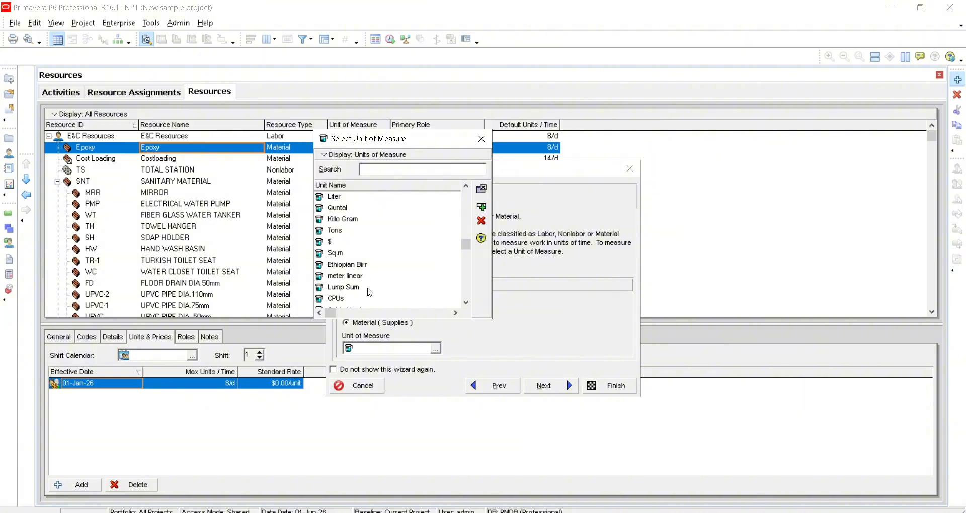
double_click(336, 265)
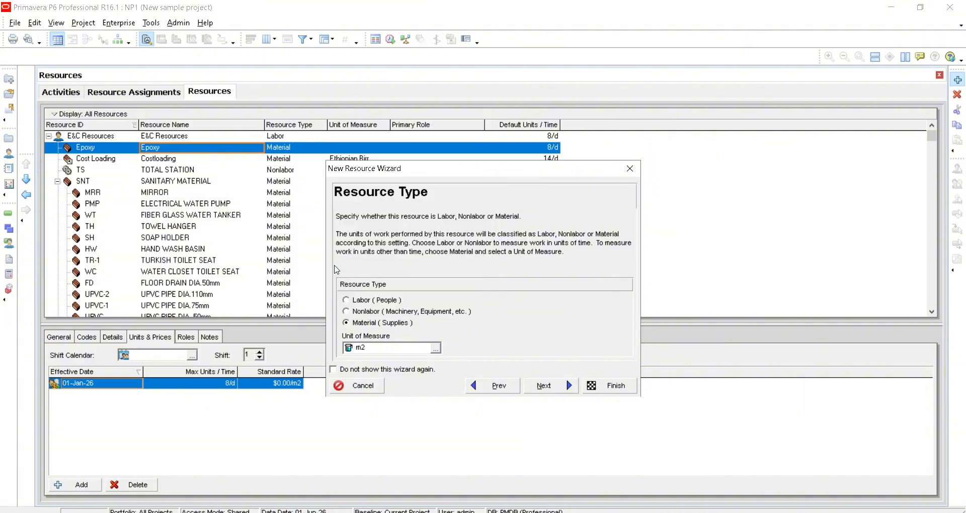
left_click(544, 386)
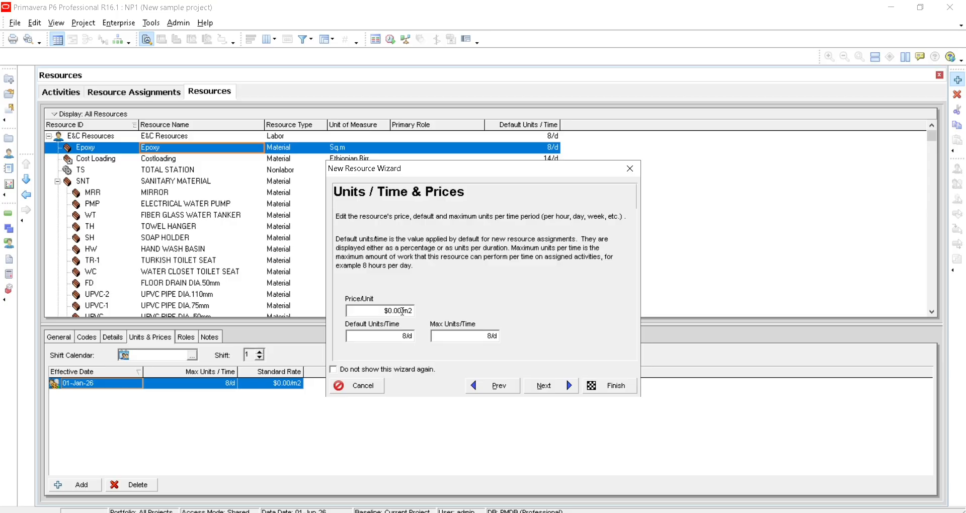
Set the Epoxy material's price per unit to 4500 per m2
left_click_drag(399, 311, 348, 309)
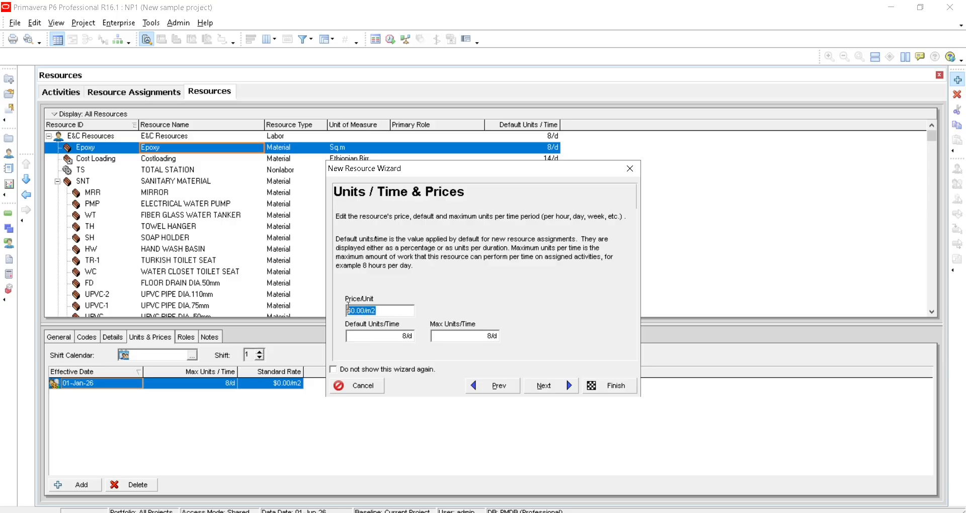
type("4500")
key("Tab")
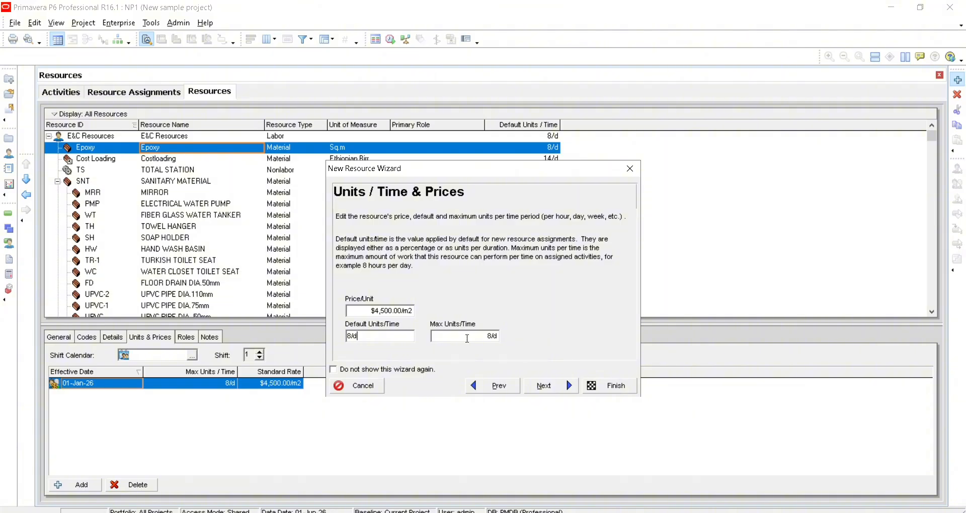
Set the Epoxy material's maximum units per time to 14/d and proceed to its calendar choice
left_click(450, 336)
left_click_drag(436, 336, 431, 337)
type("14")
left_click(567, 388)
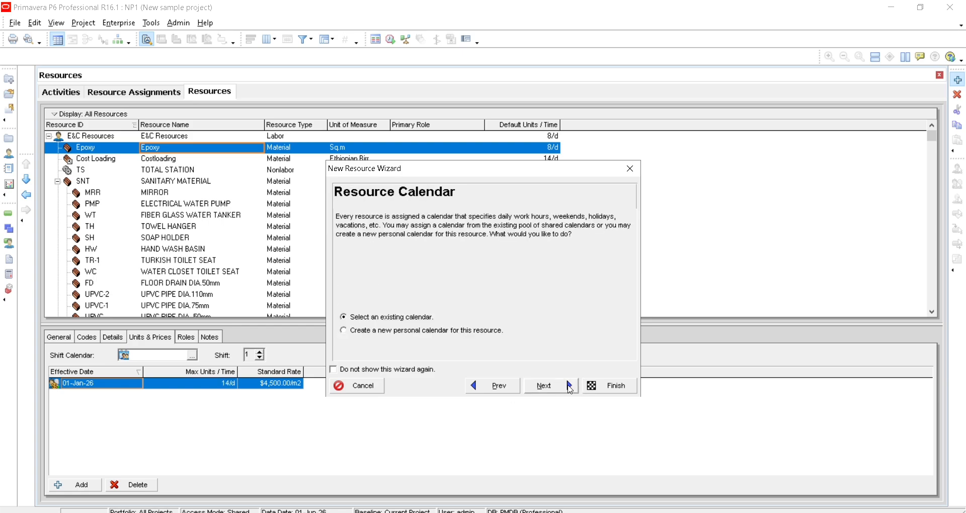
Assign the existing global calendar "New proj cal" to the Epoxy resource and finish creating it
left_click(568, 387)
left_click(450, 330)
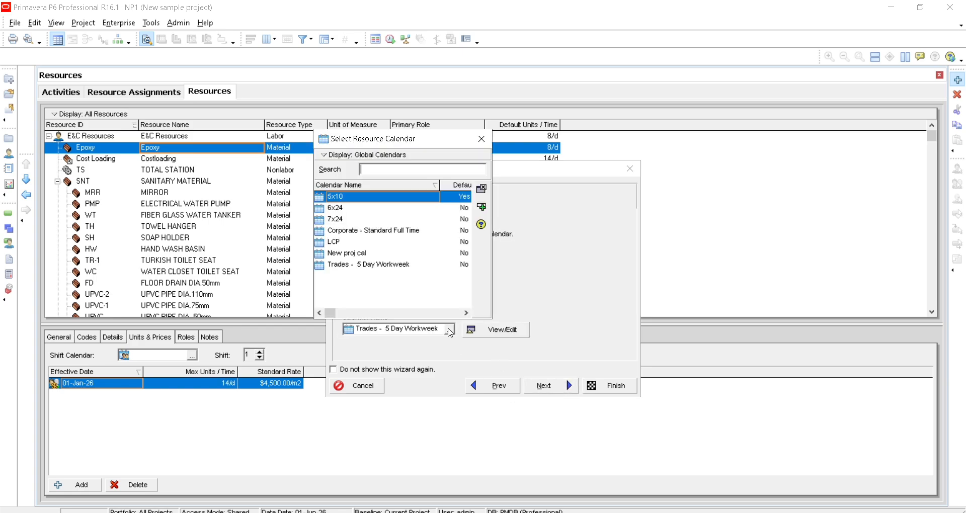
double_click(378, 255)
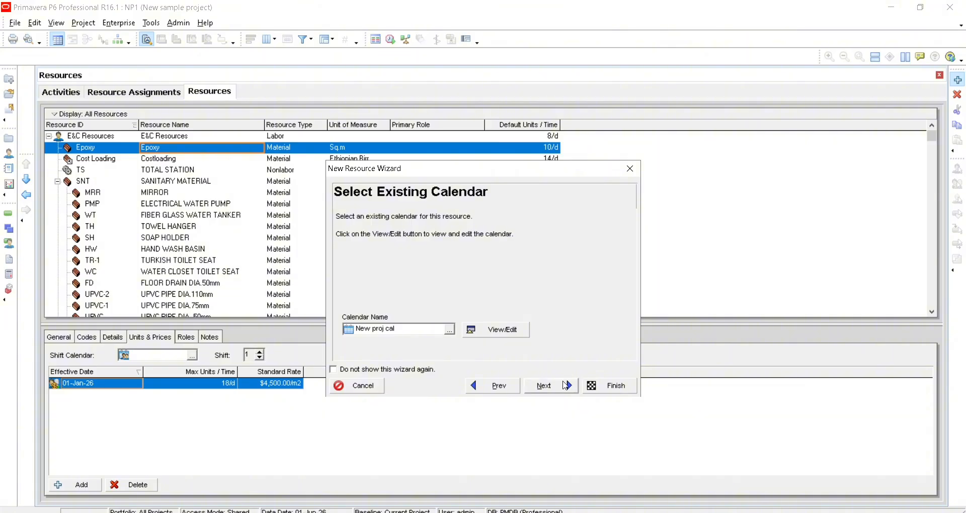
left_click(564, 386)
left_click(566, 392)
left_click(607, 390)
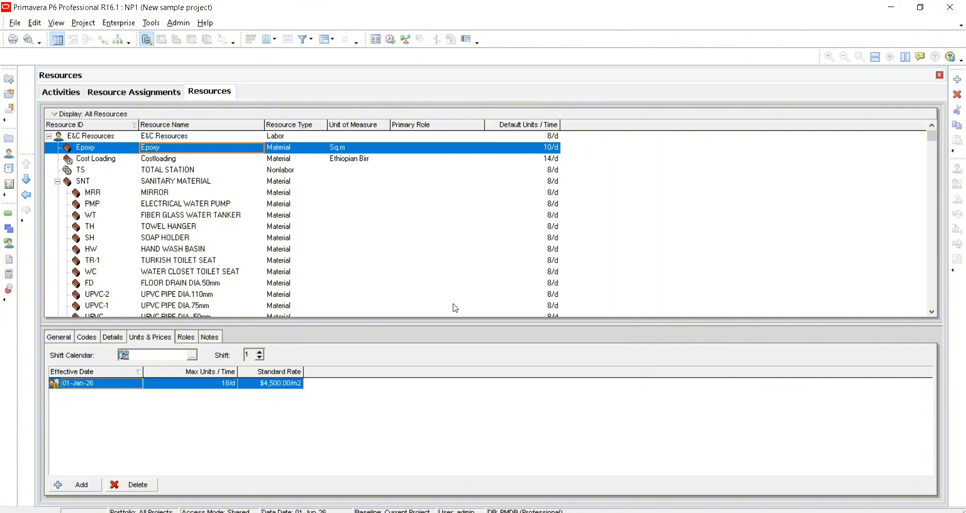
Return to the activities, find the Epoxy material resource and assign it to activity A1020
left_click(62, 93)
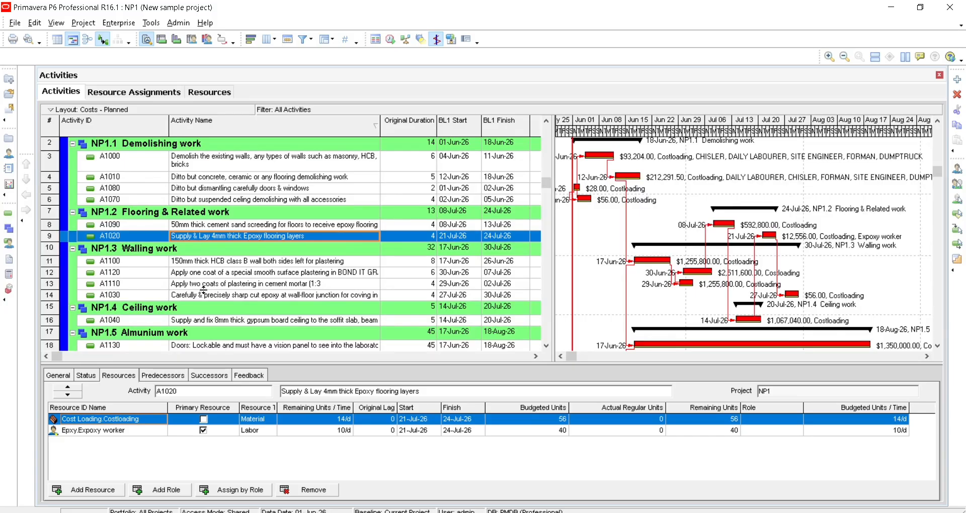
left_click(90, 489)
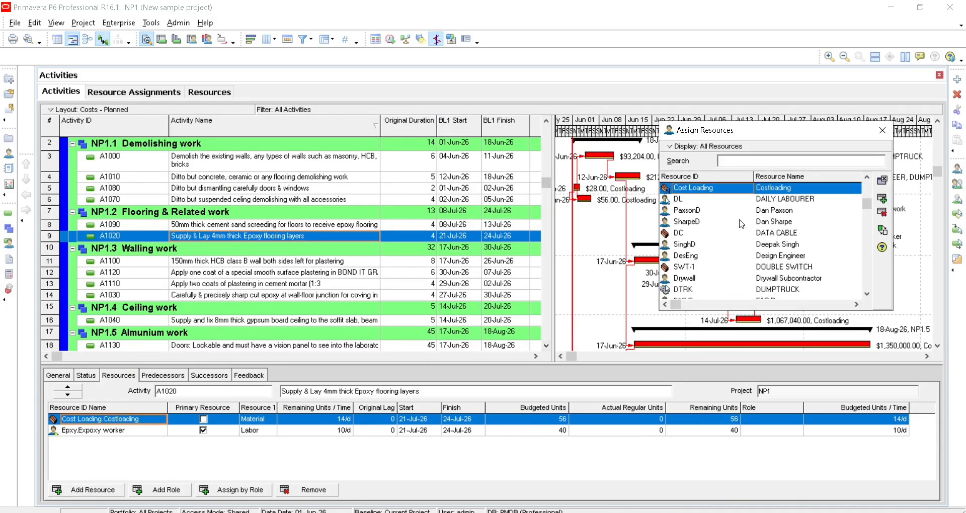
type("epox")
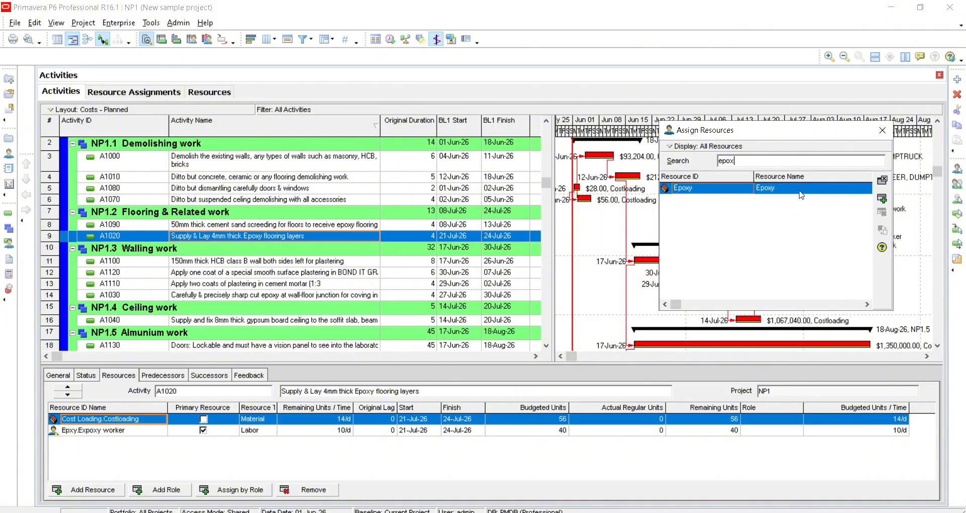
double_click(806, 189)
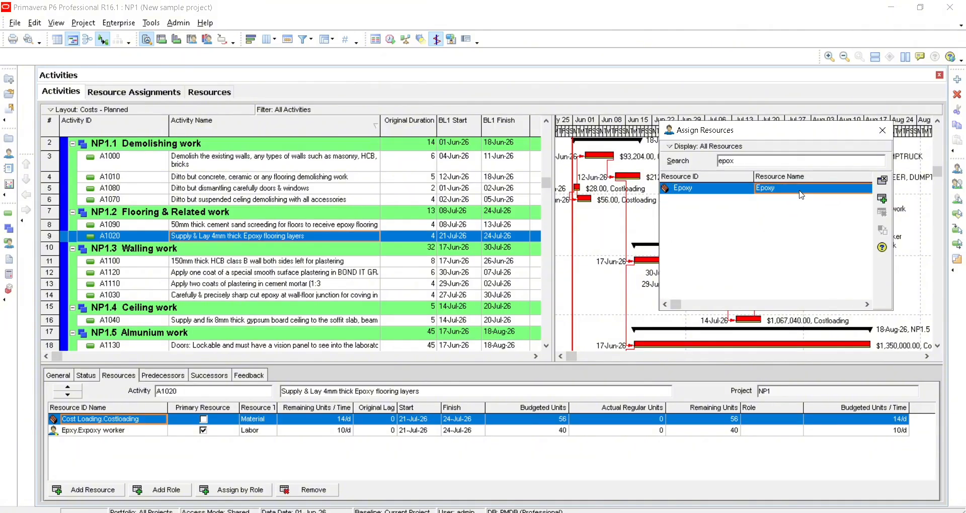
left_click(882, 130)
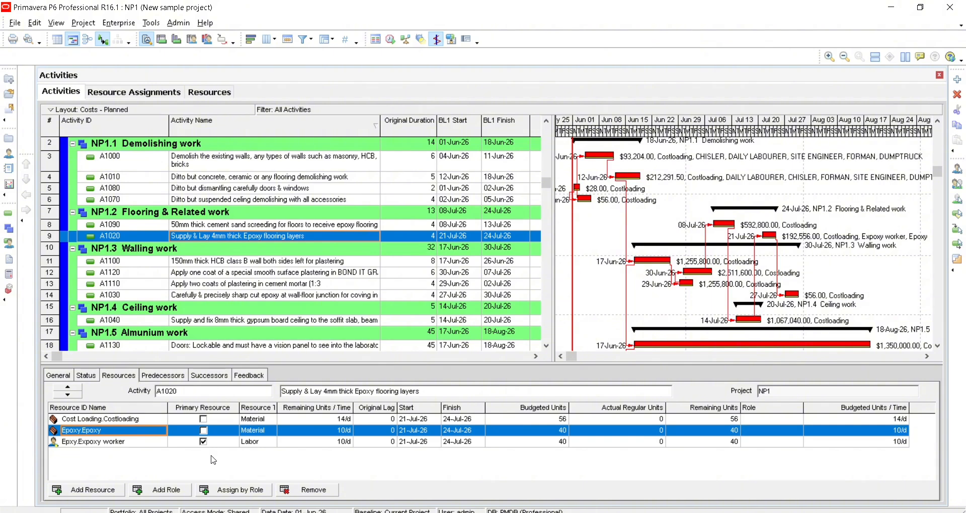
Try to make the Epoxy material the primary resource of activity A1020
left_click(203, 432)
left_click(203, 431)
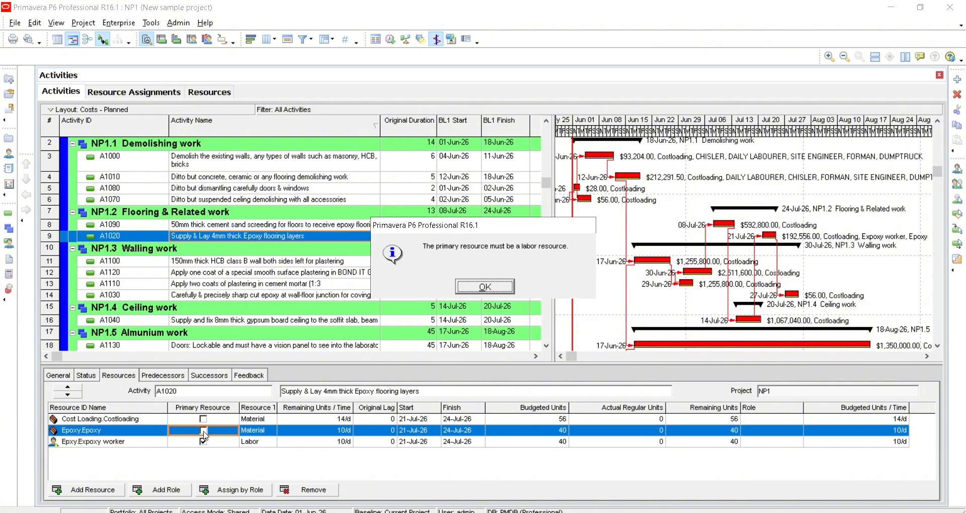
left_click(491, 289)
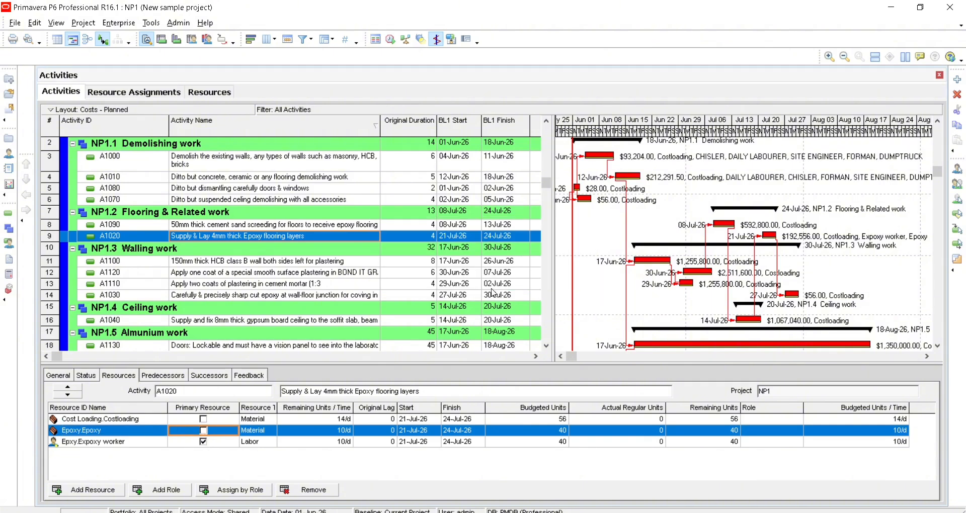